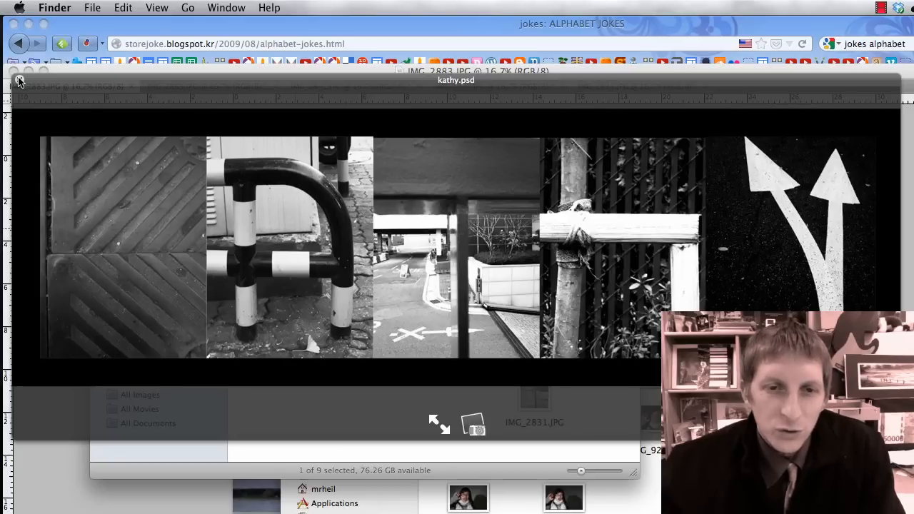
Switch to Photoshop and create a white RGB document 3 inches wide and 4 inches high at 200 pixels/inch.
{"action": "key", "text": "super+Tab"}
{"action": "left_click", "coordinate": [381, 384]}
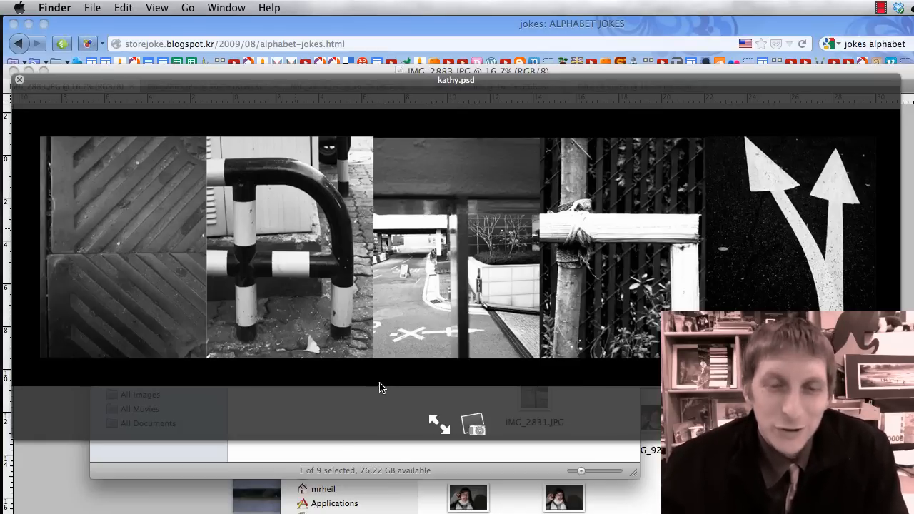
{"action": "key", "text": "super+Tab"}
{"action": "key", "text": "super+Tab"}
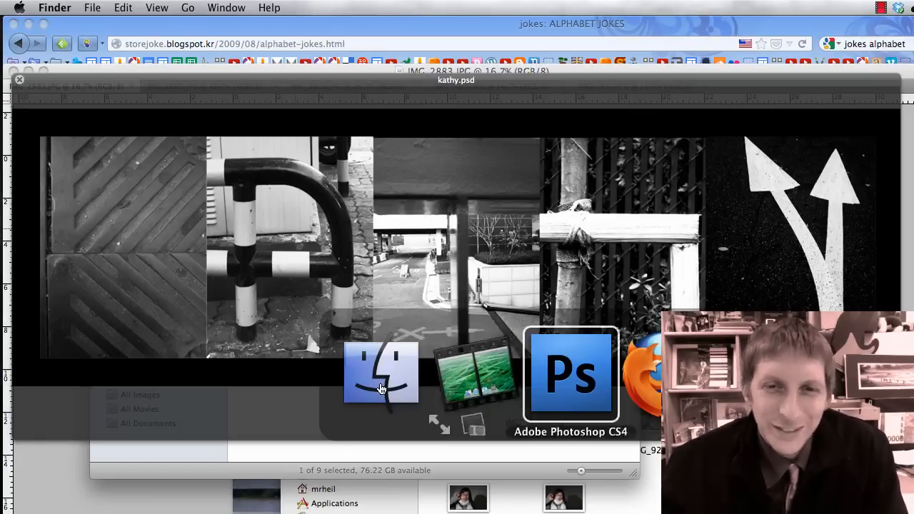
{"action": "key", "text": "super+n"}
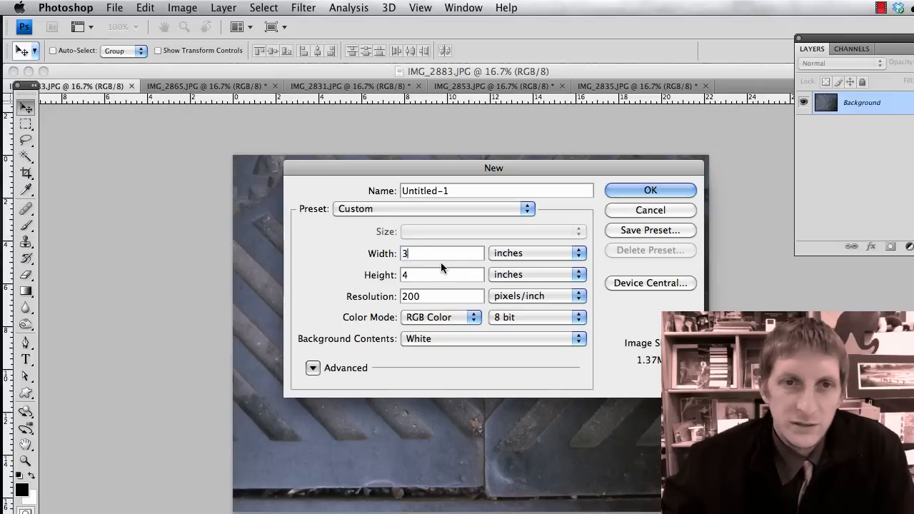
{"action": "left_click", "coordinate": [624, 191]}
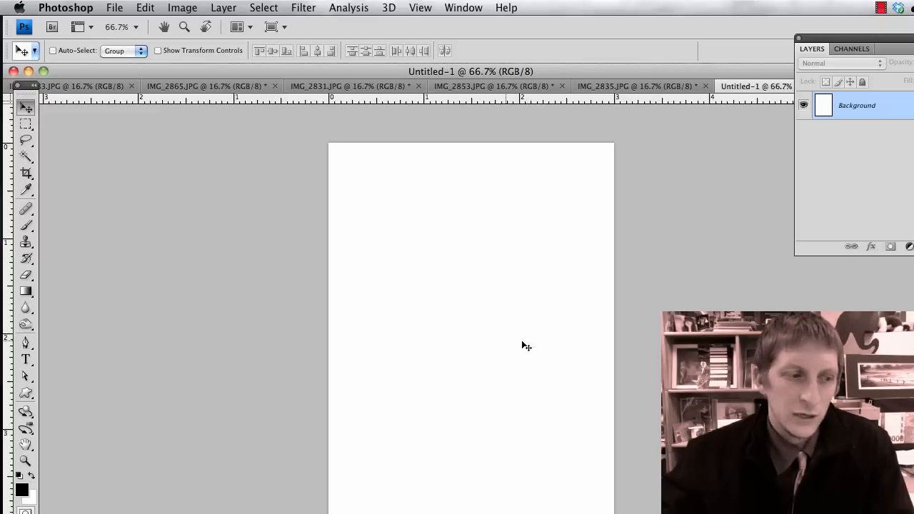
Copy the entire IMG_2883.JPG photo and paste it into the blank Untitled-1 document.
{"action": "key", "text": "super+Tab"}
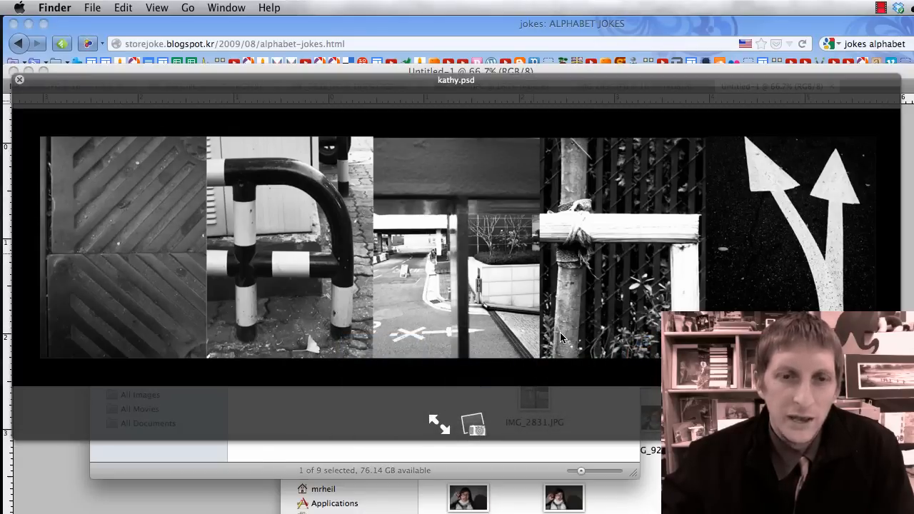
{"action": "key", "text": "super+Tab"}
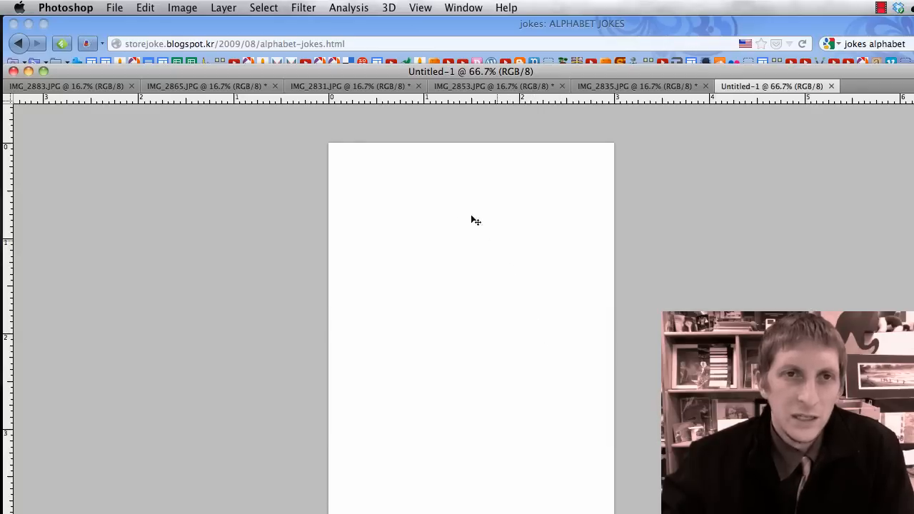
{"action": "left_click", "coordinate": [81, 87]}
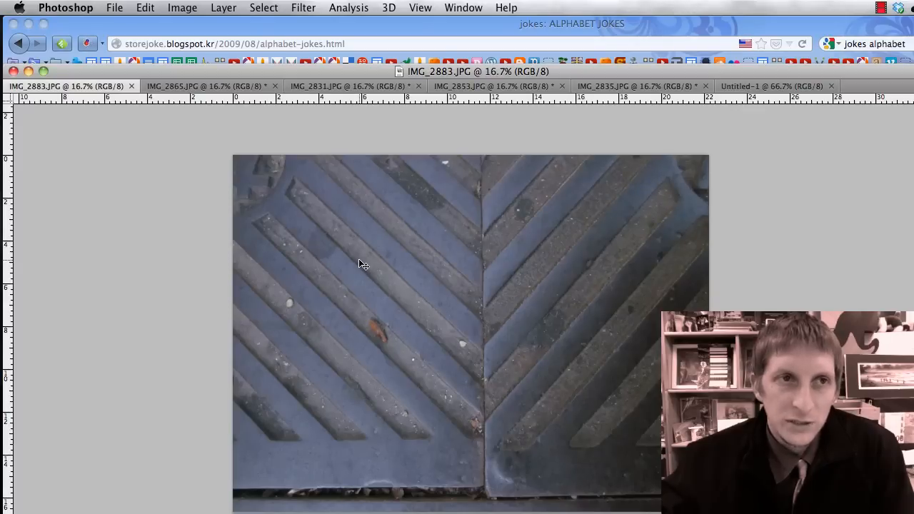
{"action": "key", "text": "super+a"}
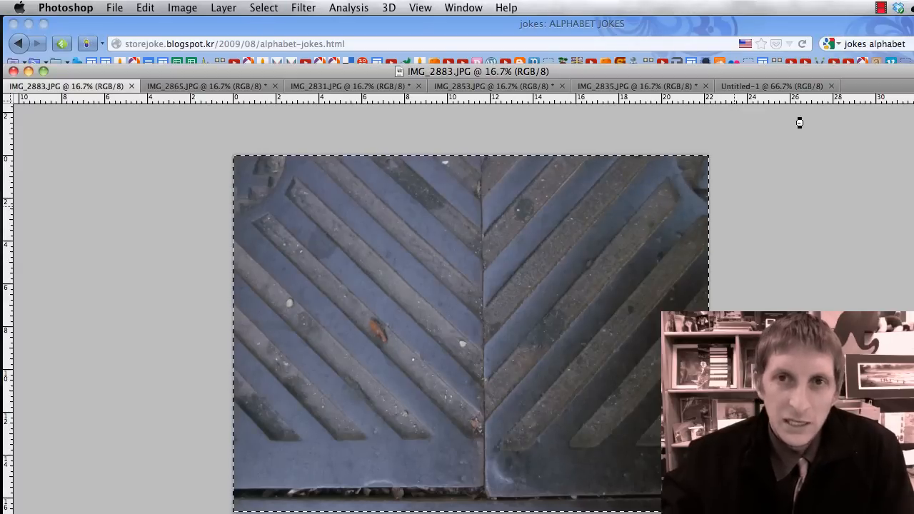
{"action": "left_click", "coordinate": [753, 89]}
{"action": "key", "text": "super+v"}
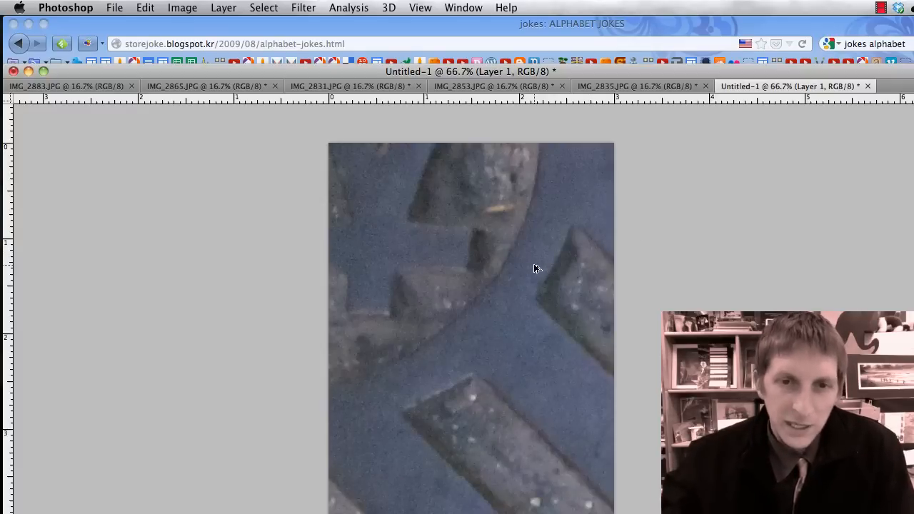
Scale the pasted photo down to about 4 inches wide with Free Transform and place it over the canvas.
{"action": "key", "text": "super+minus"}
{"action": "key", "text": "super+minus"}
{"action": "key", "text": "super+minus"}
{"action": "key", "text": "super+minus"}
{"action": "scroll", "coordinate": [534, 265], "scroll_direction": "down", "scroll_amount": 1}
{"action": "key", "text": "super+t"}
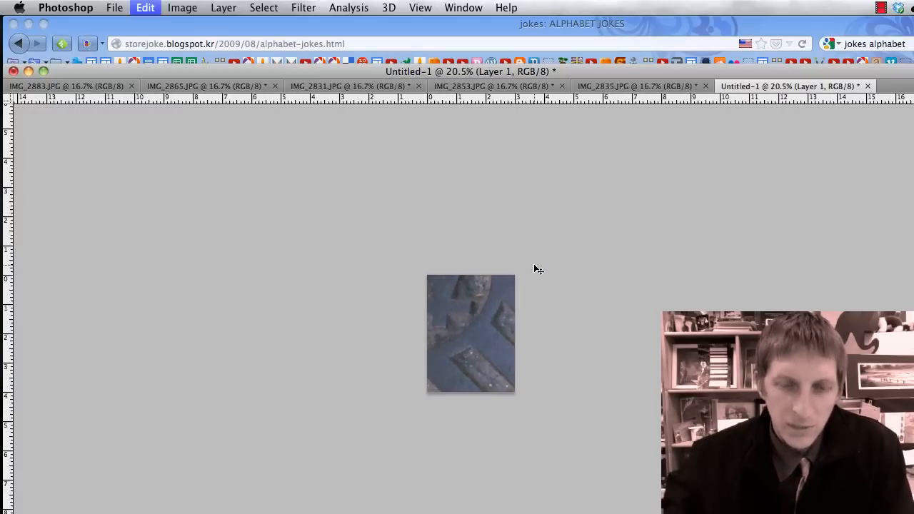
{"action": "left_click_drag", "start_coordinate": [427, 275], "coordinate": [653, 442]}
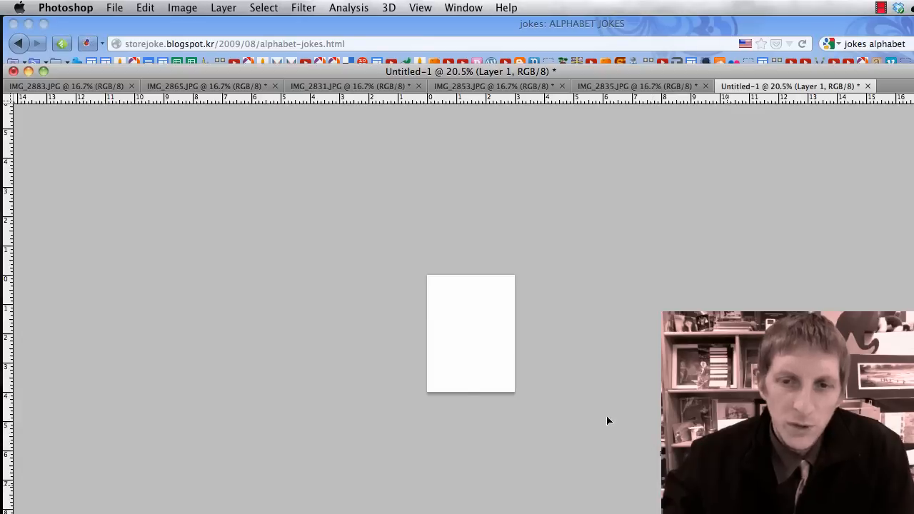
{"action": "left_click_drag", "start_coordinate": [607, 420], "coordinate": [384, 255]}
{"action": "left_click_drag", "start_coordinate": [330, 225], "coordinate": [450, 337]}
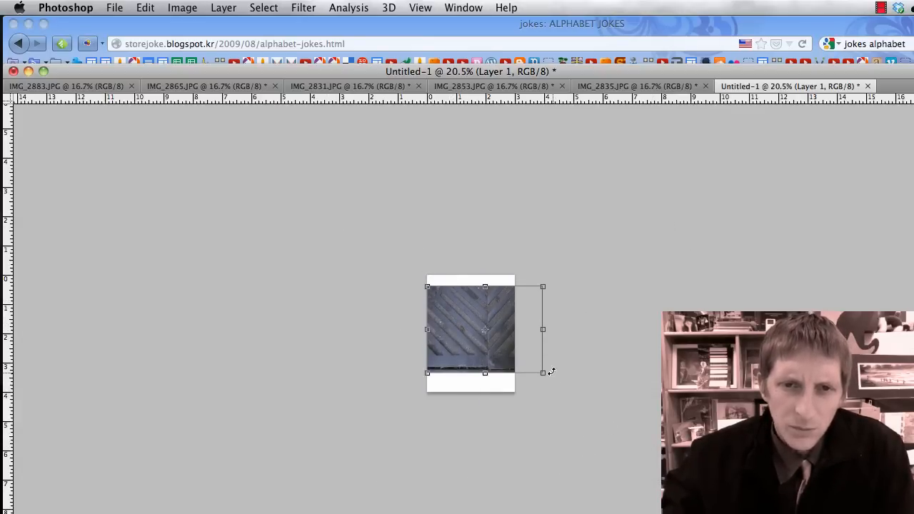
Rotate the photo 90 degrees clockwise into portrait orientation and move it over the white canvas.
{"action": "scroll", "coordinate": [545, 358], "scroll_direction": "up", "scroll_amount": 4}
{"action": "scroll", "coordinate": [545, 357], "scroll_direction": "up", "scroll_amount": 3}
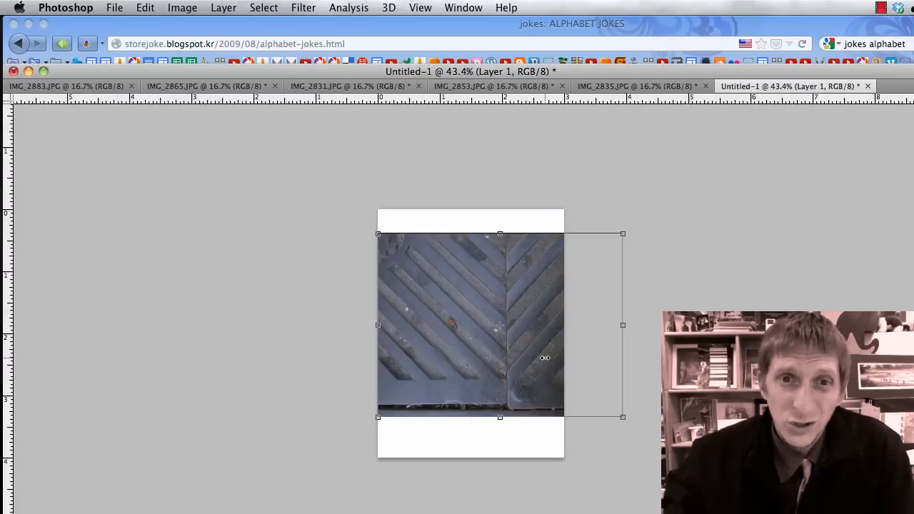
{"action": "left_click_drag", "start_coordinate": [632, 434], "coordinate": [382, 440]}
{"action": "left_click_drag", "start_coordinate": [499, 414], "coordinate": [459, 421]}
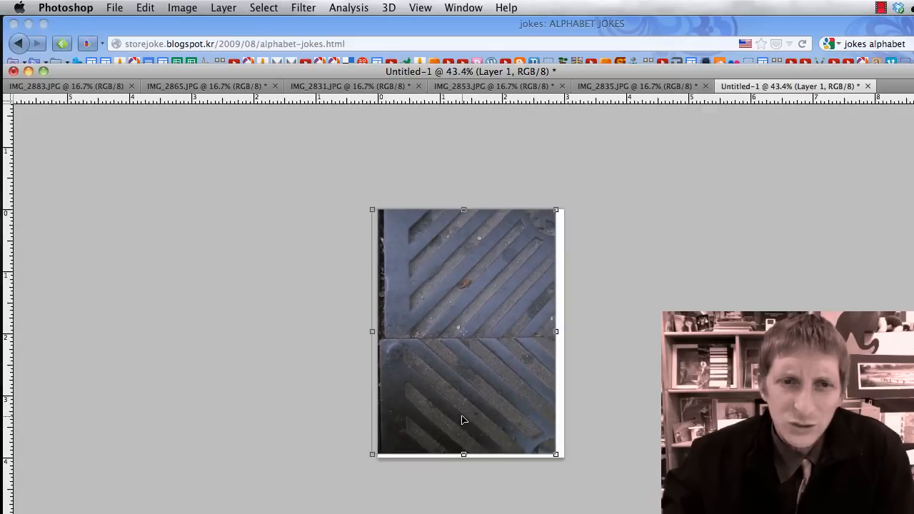
Enlarge the rotated photo and shift it sideways so it covers the canvas and crops the dark edge strip.
{"action": "left_click_drag", "start_coordinate": [555, 452], "coordinate": [562, 463]}
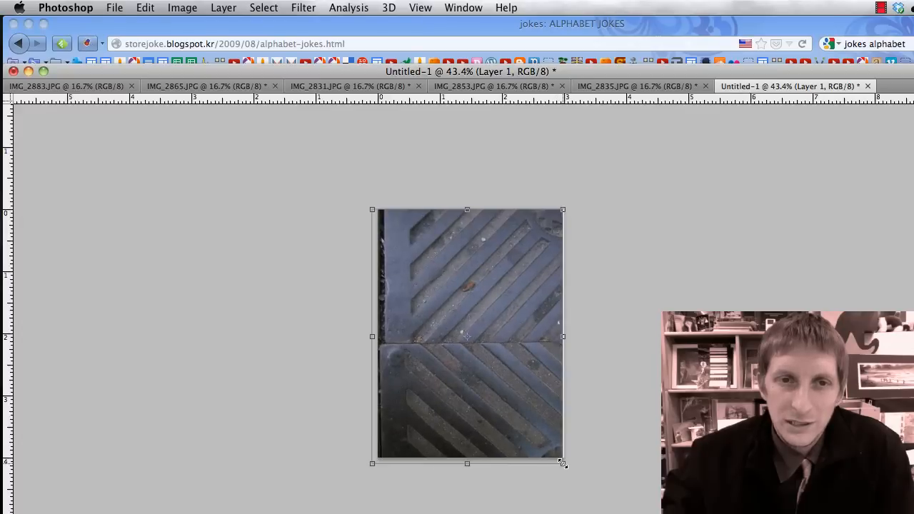
{"action": "left_click_drag", "start_coordinate": [527, 430], "coordinate": [512, 433]}
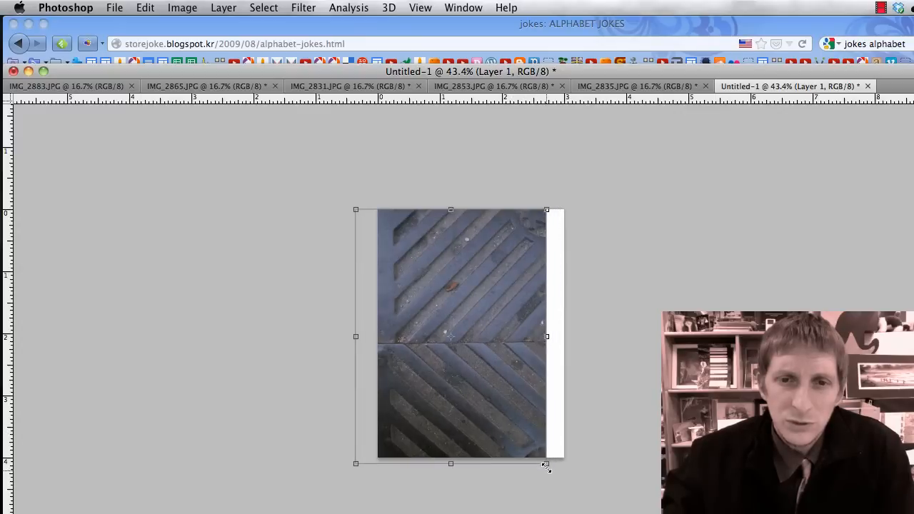
{"action": "left_click_drag", "start_coordinate": [546, 466], "coordinate": [522, 437]}
Nudge the photo upward to fine-tune its framing on the canvas and apply the transformation.
{"action": "key", "text": "Up"}
{"action": "key", "text": "Up"}
{"action": "key", "text": "Up"}
{"action": "key", "text": "Up"}
{"action": "key", "text": "Up"}
{"action": "key", "text": "Up"}
{"action": "key", "text": "Up"}
{"action": "key", "text": "Up"}
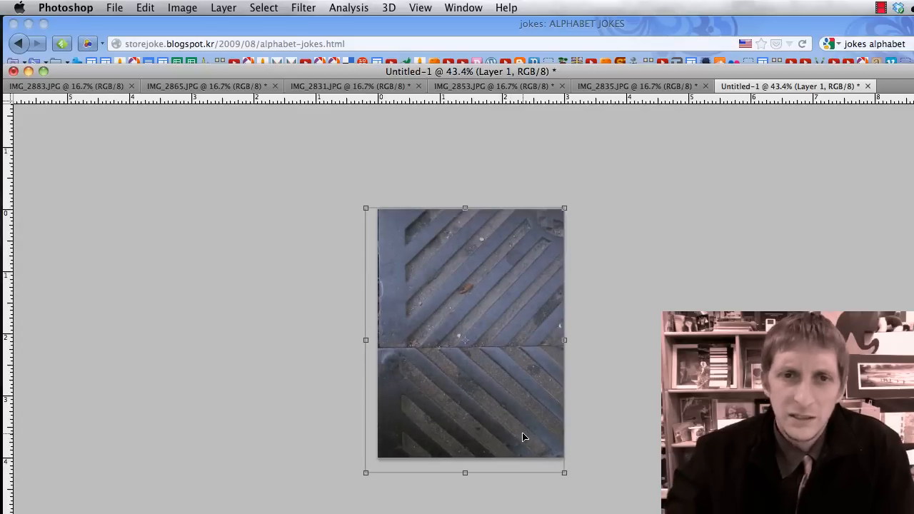
{"action": "key", "text": "Up"}
{"action": "key", "text": "Up"}
{"action": "key", "text": "Up"}
{"action": "key", "text": "Up"}
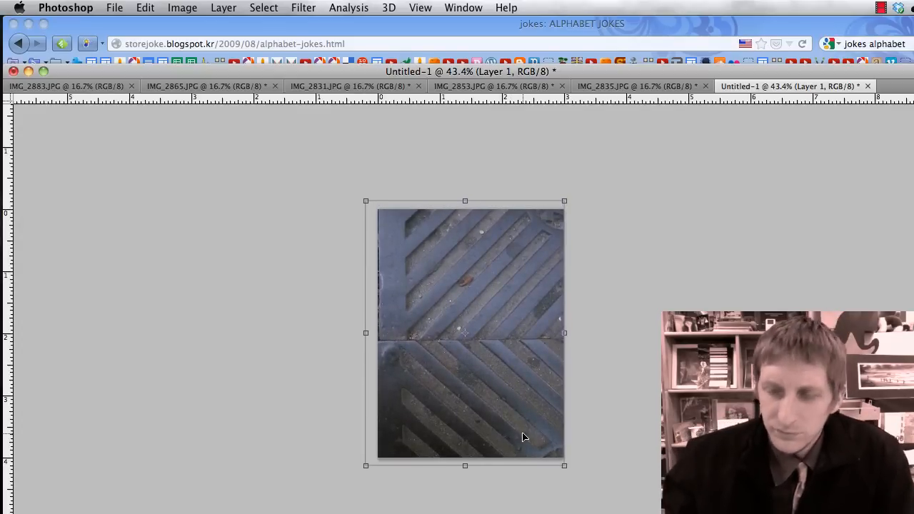
{"action": "key", "text": "Return"}
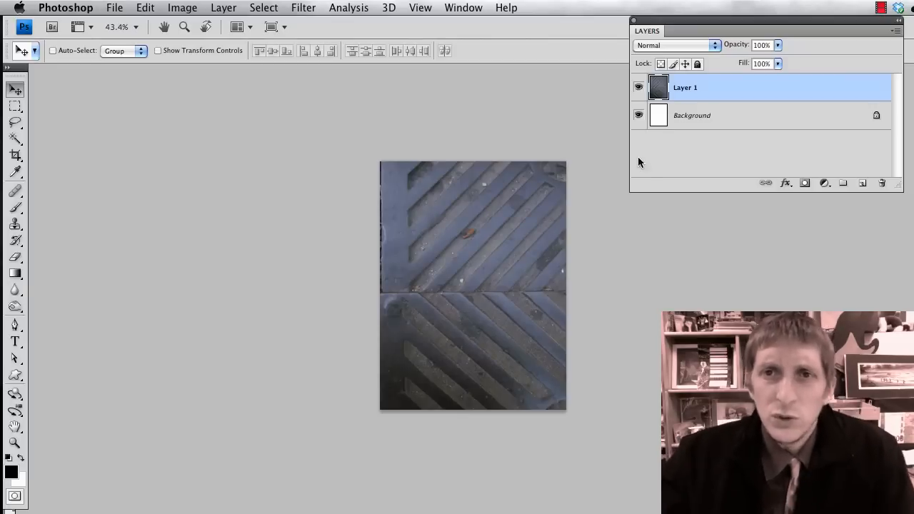
Add a Black & White adjustment layer above the photo layer and keep it selected.
{"action": "left_click", "coordinate": [822, 185]}
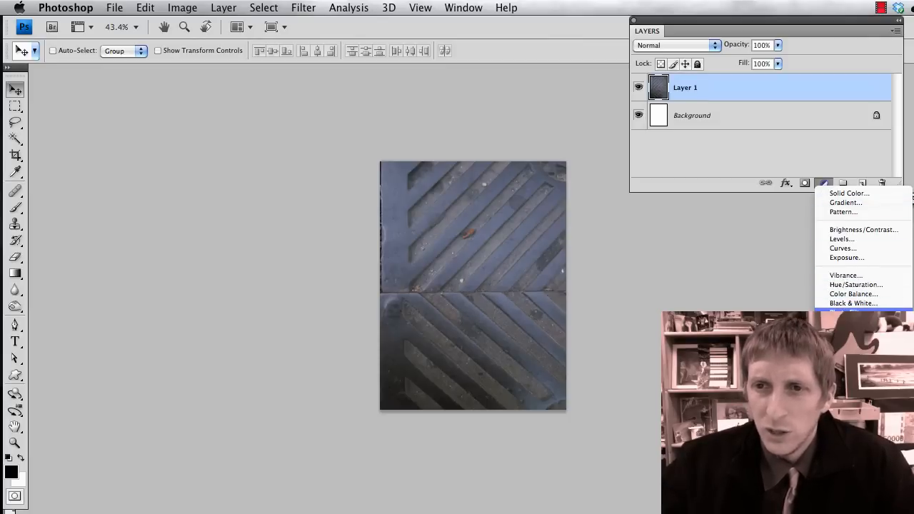
{"action": "left_click", "coordinate": [864, 304]}
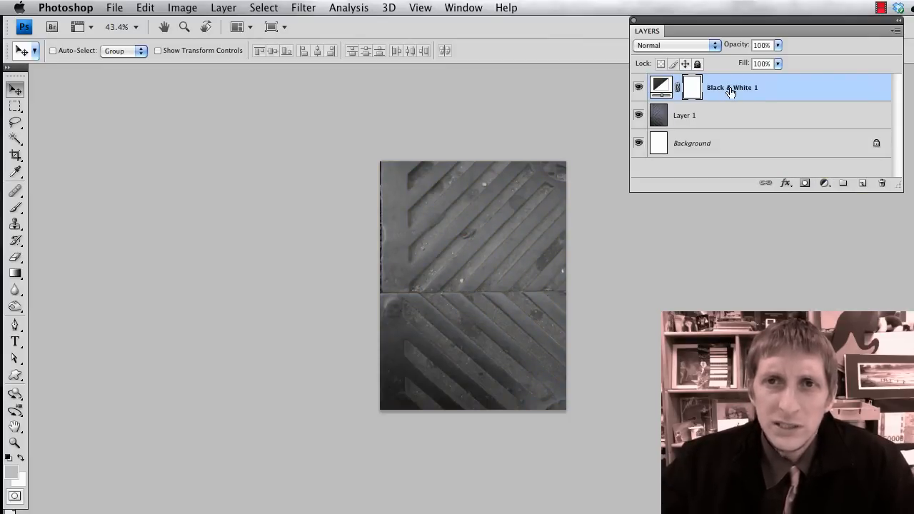
{"action": "left_click", "coordinate": [706, 119]}
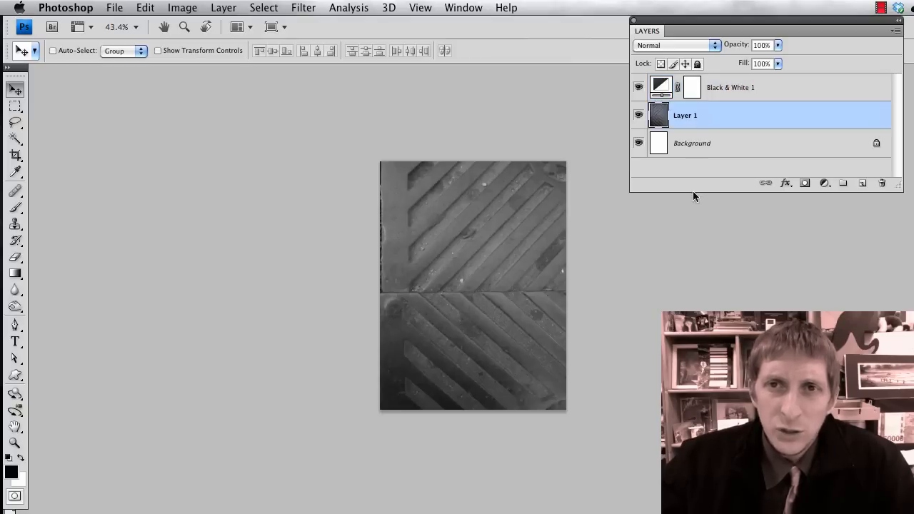
{"action": "left_click", "coordinate": [728, 81]}
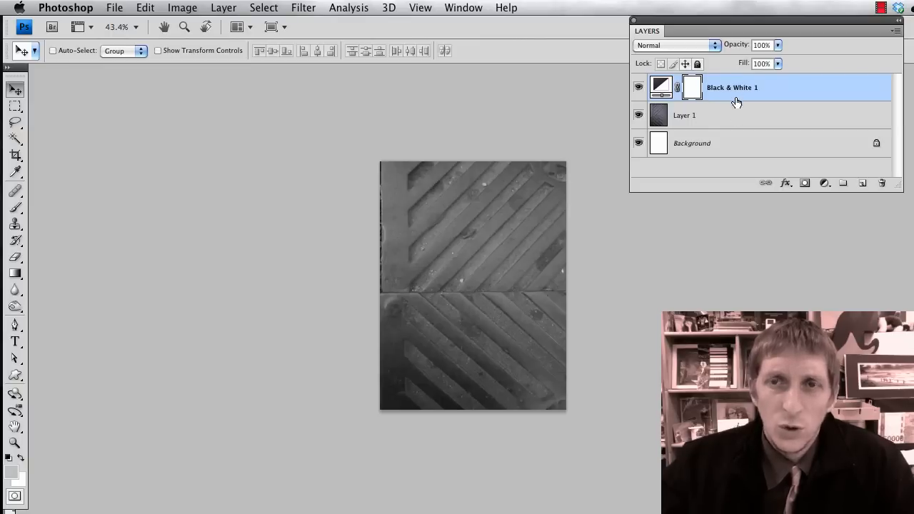
Add a Curves adjustment layer above the Black & White layer and place its settings beside the image.
{"action": "left_click", "coordinate": [821, 186]}
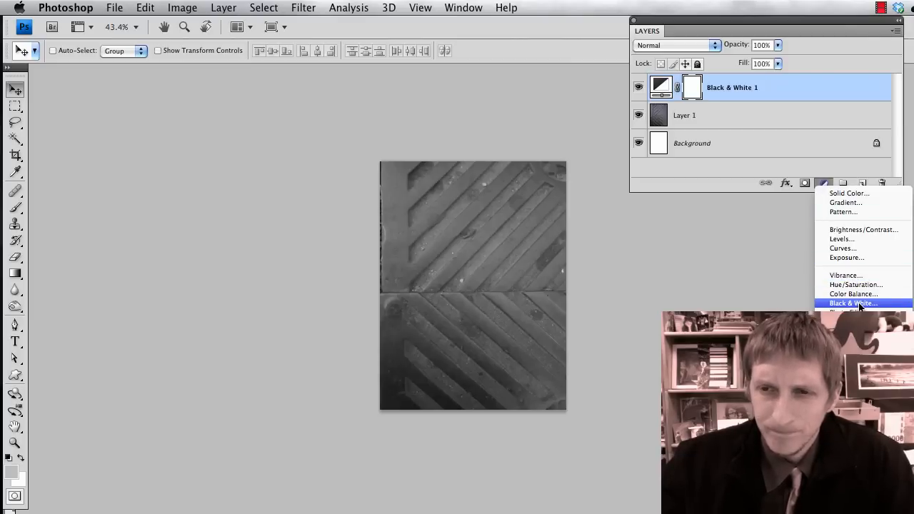
{"action": "left_click", "coordinate": [862, 248]}
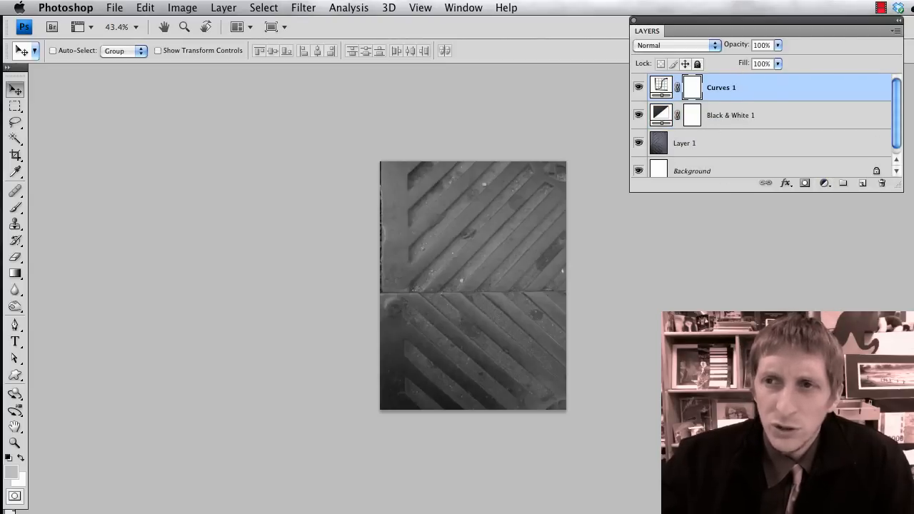
{"action": "left_click_drag", "start_coordinate": [823, 149], "coordinate": [230, 76]}
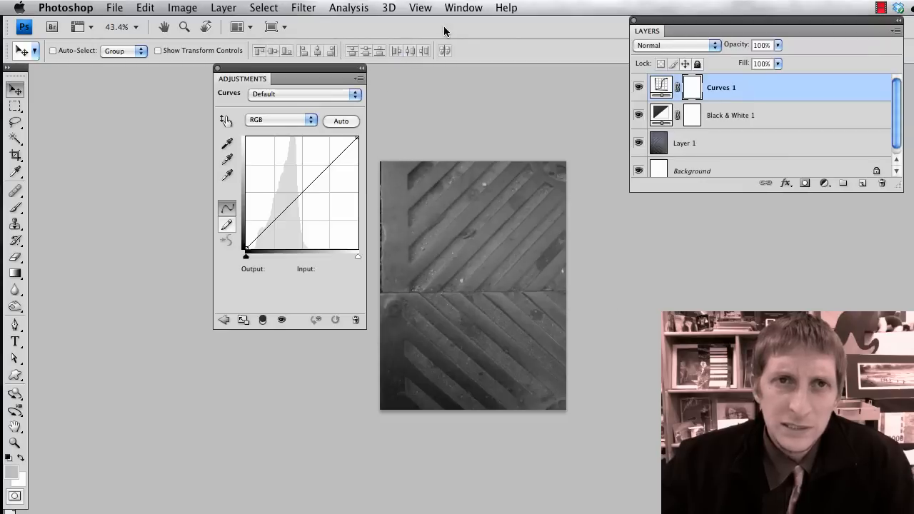
{"action": "left_click", "coordinate": [456, 8]}
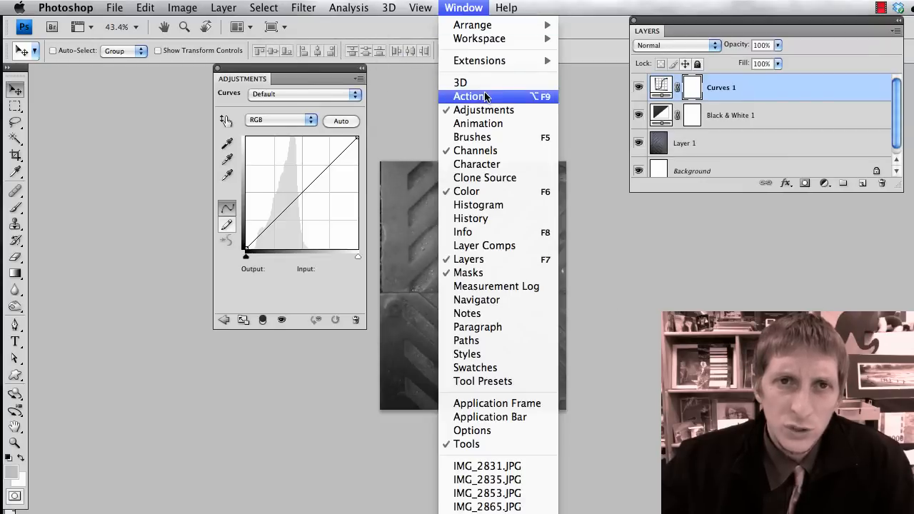
{"action": "left_click", "coordinate": [293, 66]}
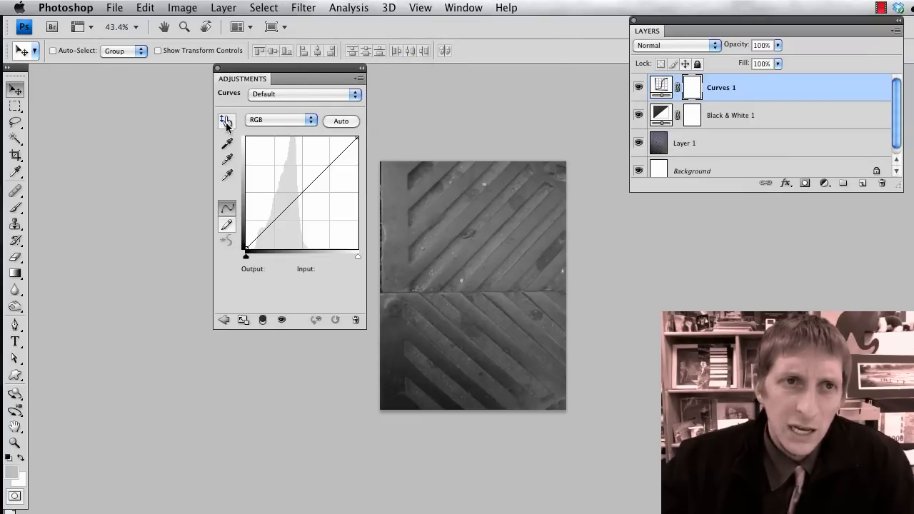
Reshape the RGB curve with the on-image adjustment tool, slightly darkening the shadows and lifting the brighter tones.
{"action": "left_click", "coordinate": [226, 123]}
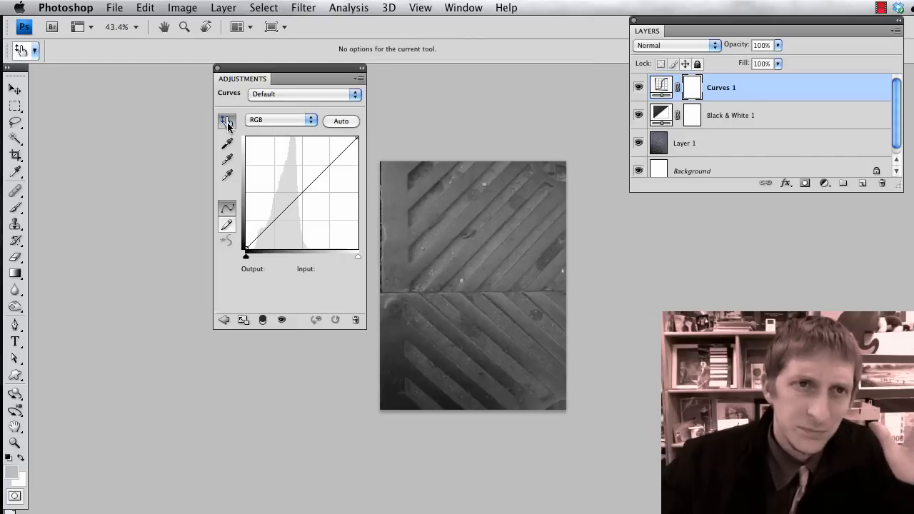
{"action": "left_click_drag", "start_coordinate": [441, 230], "coordinate": [394, 226]}
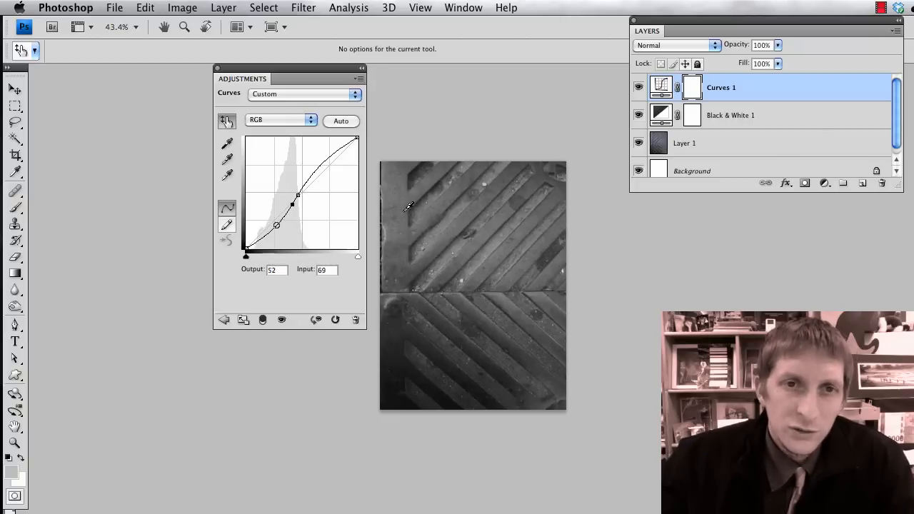
{"action": "left_click_drag", "start_coordinate": [400, 219], "coordinate": [399, 215]}
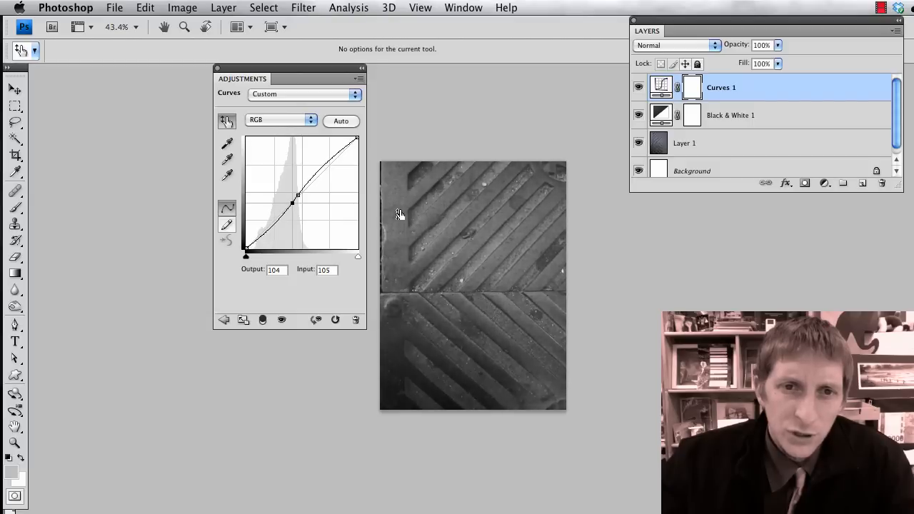
{"action": "left_click_drag", "start_coordinate": [451, 236], "coordinate": [451, 236]}
{"action": "left_click_drag", "start_coordinate": [485, 281], "coordinate": [484, 285]}
{"action": "left_click", "coordinate": [490, 274]}
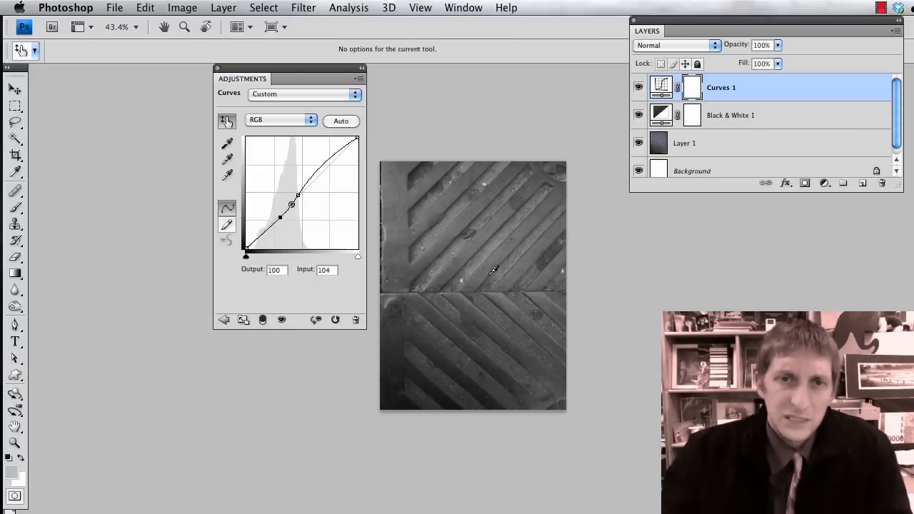
{"action": "left_click_drag", "start_coordinate": [492, 264], "coordinate": [492, 258]}
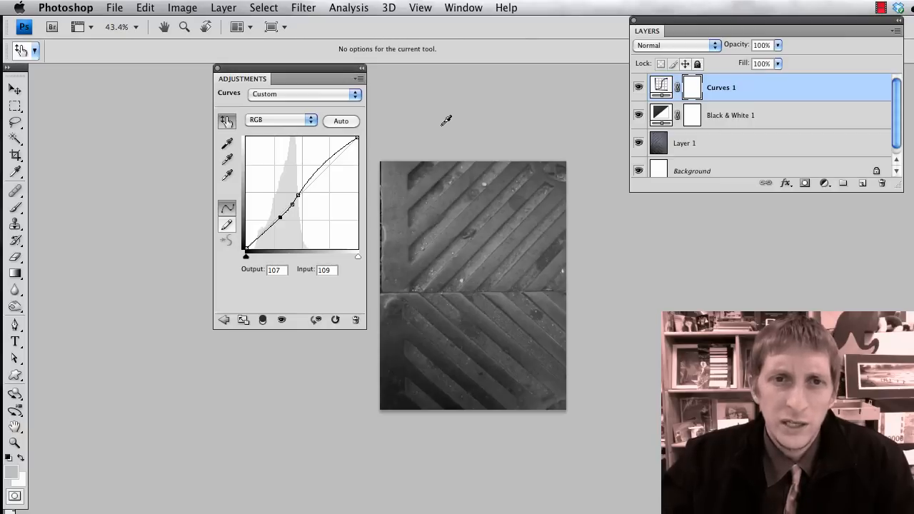
{"action": "left_click", "coordinate": [187, 8]}
{"action": "mouse_move", "coordinate": [257, 56]}
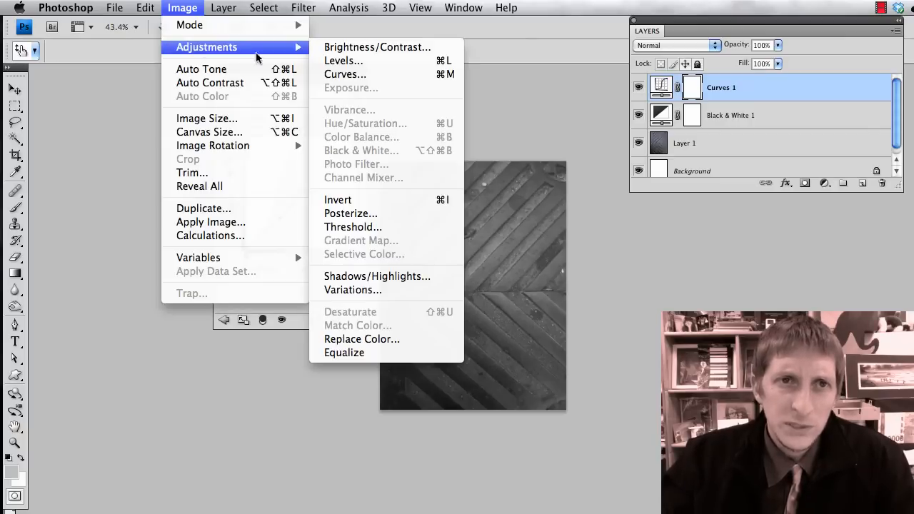
{"action": "left_click", "coordinate": [550, 124]}
Rename the first photo layer, Layer 1, as K.
{"action": "left_click", "coordinate": [684, 147]}
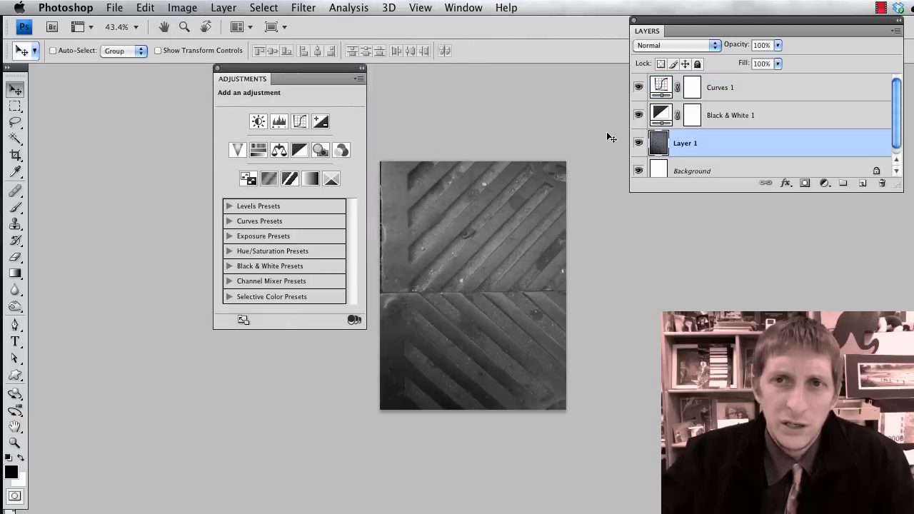
{"action": "double_click", "coordinate": [684, 144]}
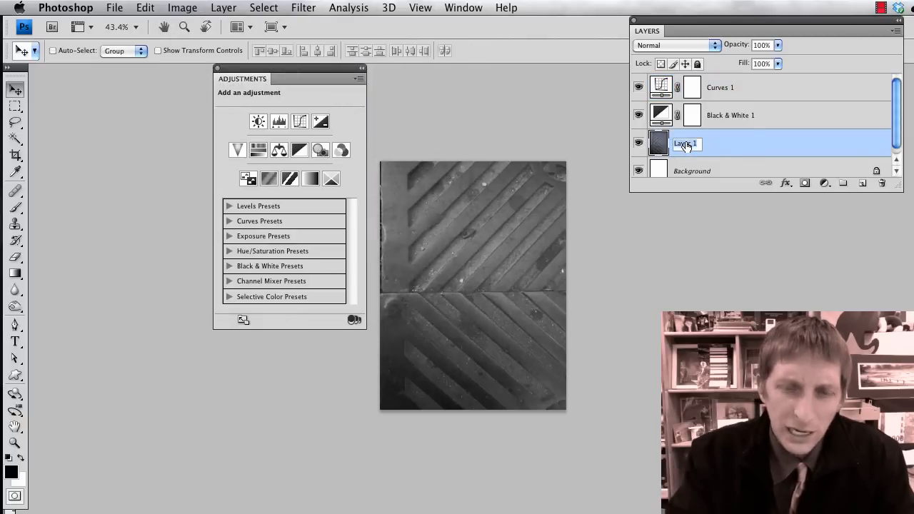
{"action": "type", "text": "K"}
{"action": "key", "text": "Return"}
{"action": "left_click", "coordinate": [184, 8]}
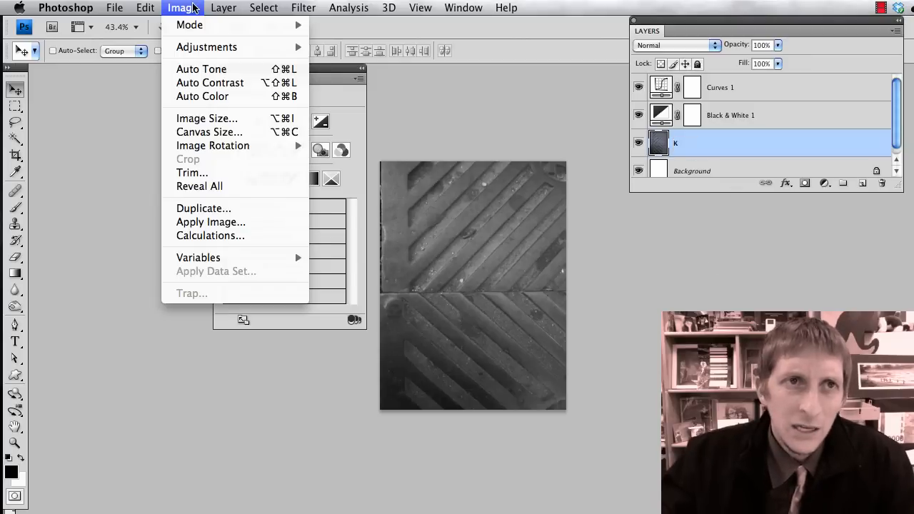
{"action": "mouse_move", "coordinate": [207, 47]}
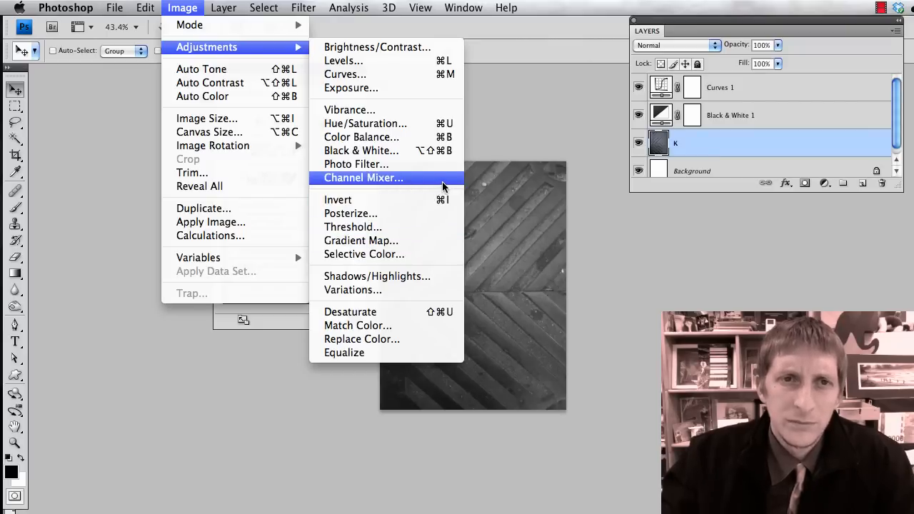
{"action": "left_click", "coordinate": [504, 130]}
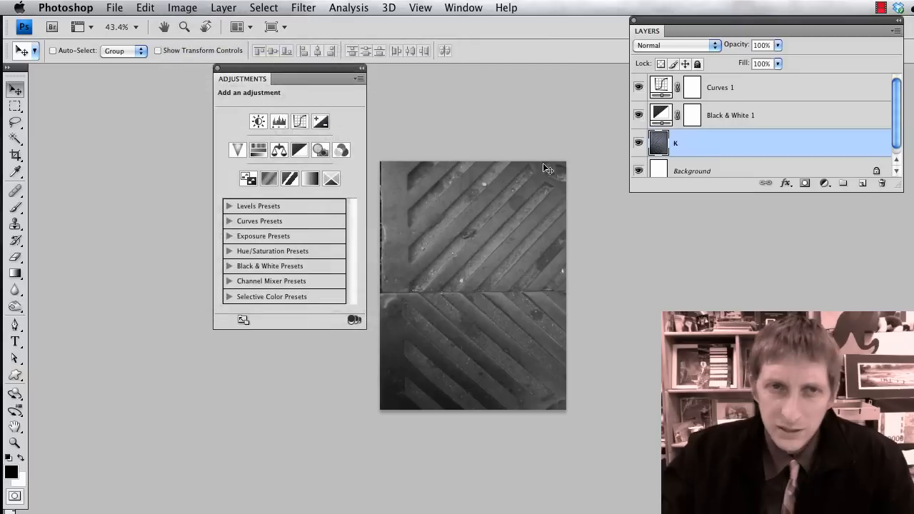
Save a copy of the letter tile to the Desktop as 1k.jpg in JPEG format with Maximum quality 12.
{"action": "left_click", "coordinate": [114, 10]}
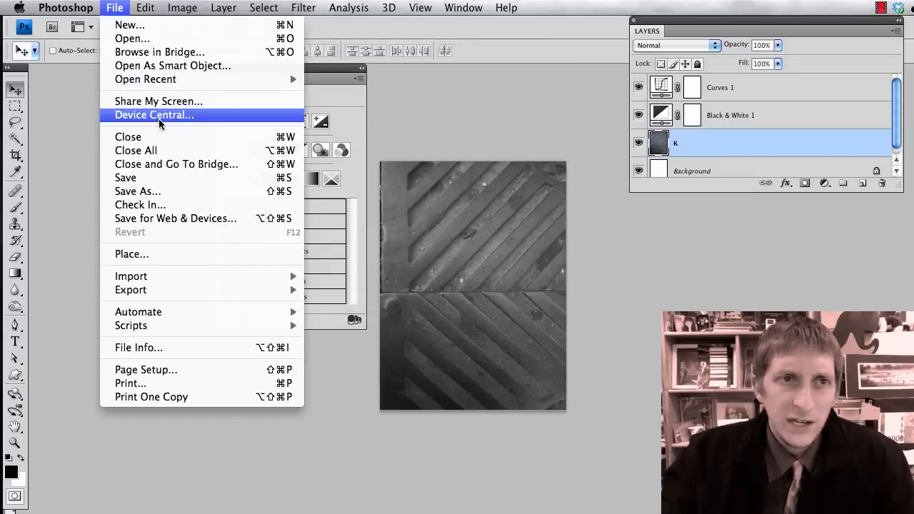
{"action": "left_click", "coordinate": [175, 192]}
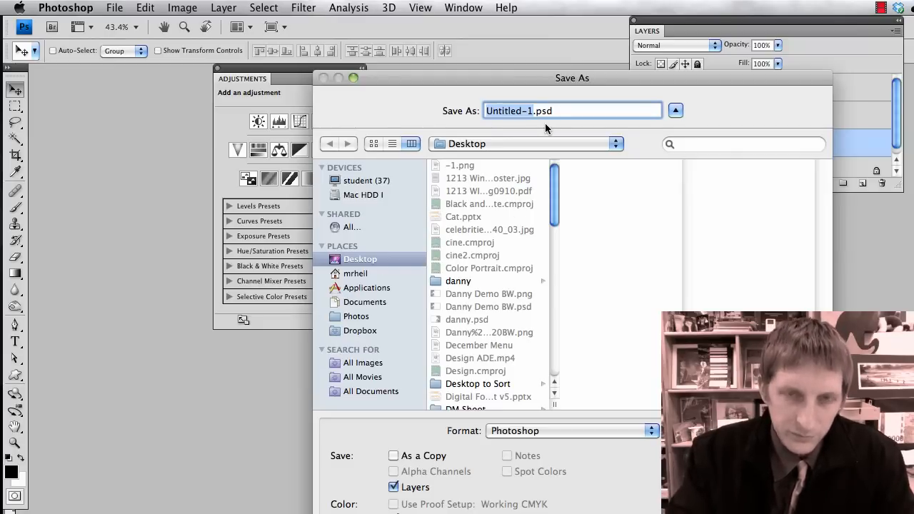
{"action": "type", "text": "1k"}
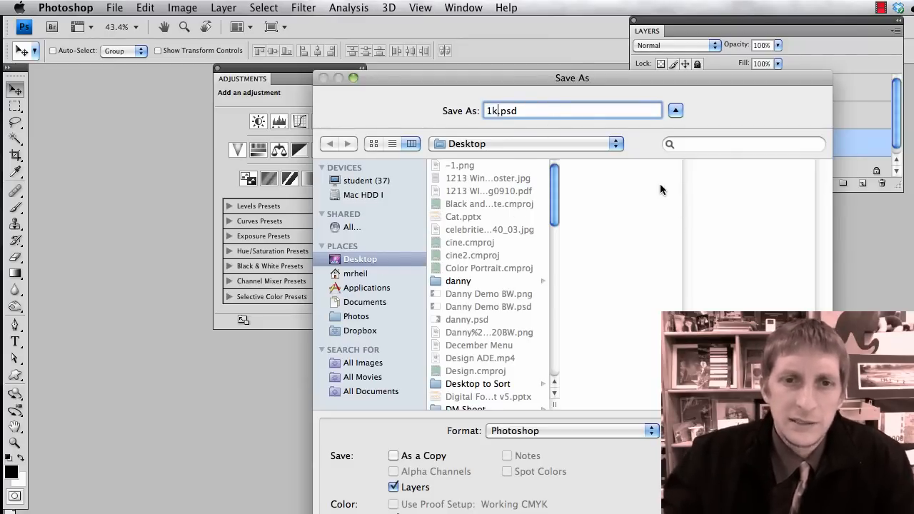
{"action": "left_click_drag", "start_coordinate": [569, 82], "coordinate": [498, 364]}
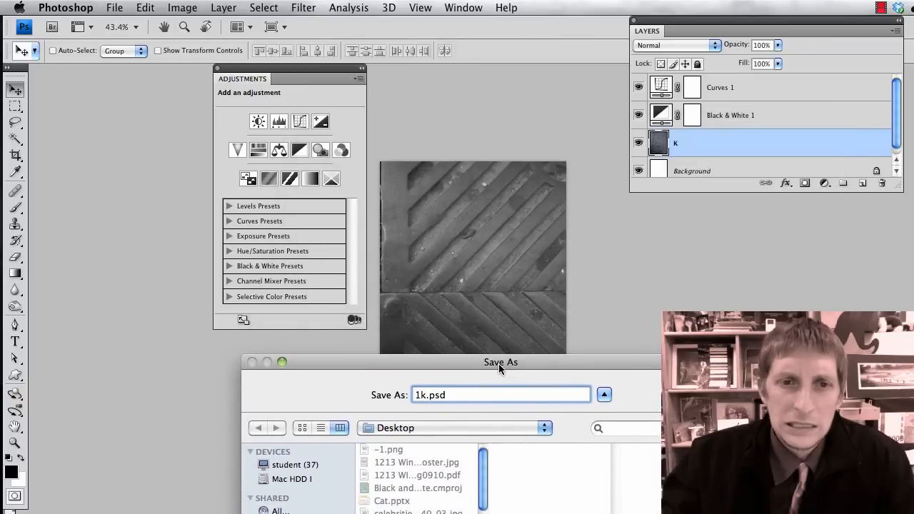
{"action": "left_click_drag", "start_coordinate": [602, 367], "coordinate": [587, 30]}
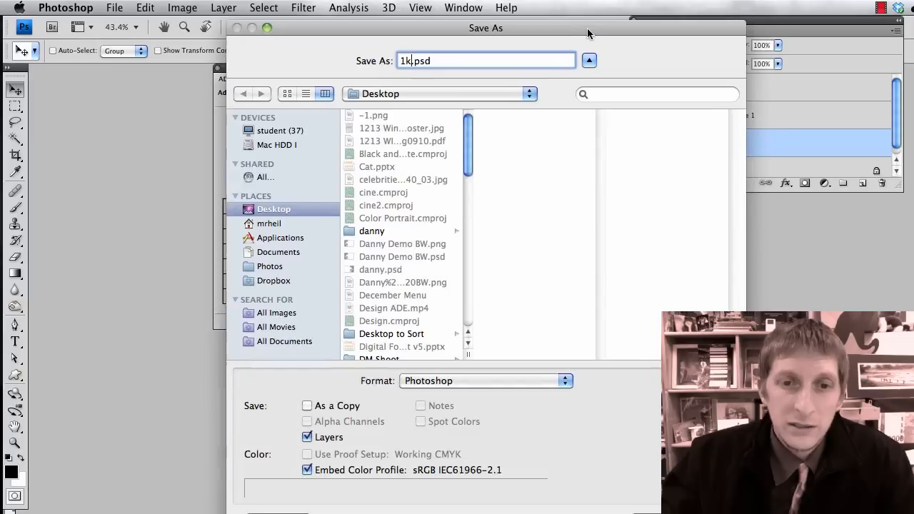
{"action": "left_click", "coordinate": [501, 389]}
{"action": "left_click", "coordinate": [502, 469]}
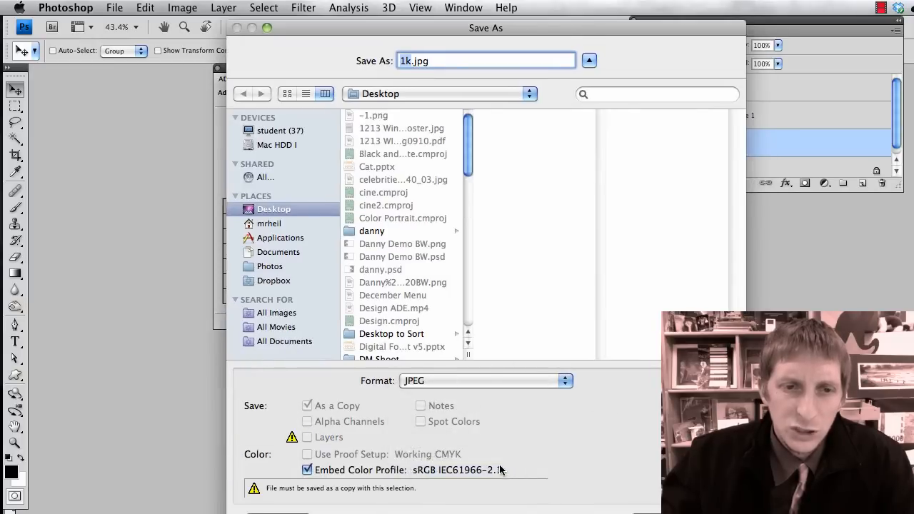
{"action": "key", "text": "Return"}
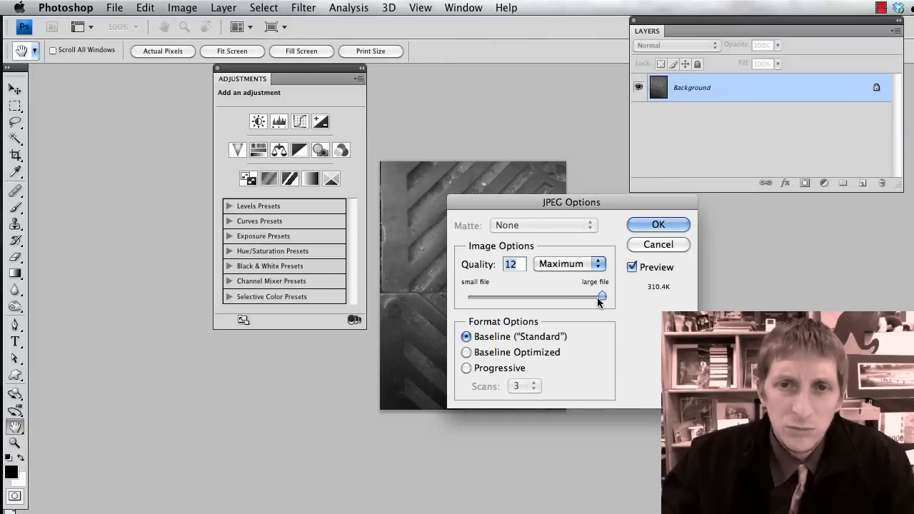
{"action": "left_click", "coordinate": [659, 226]}
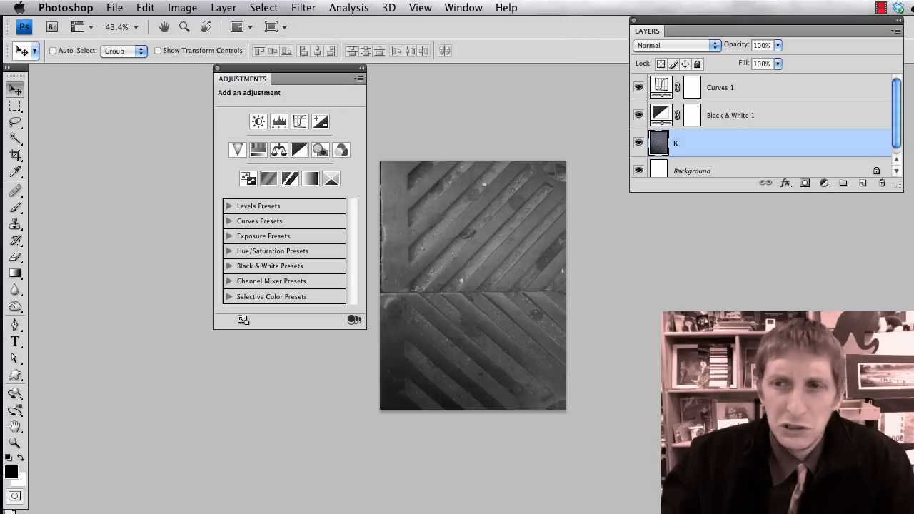
Cascade the document windows, enlarge the front window to fill the workspace, and move the Adjustments panel clear of the image.
{"action": "left_click", "coordinate": [431, 9]}
{"action": "mouse_move", "coordinate": [461, 10]}
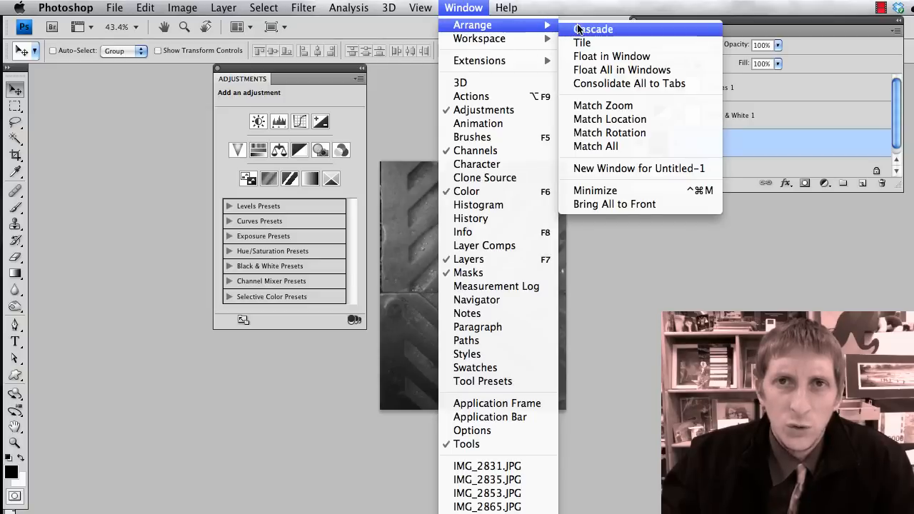
{"action": "left_click", "coordinate": [578, 30]}
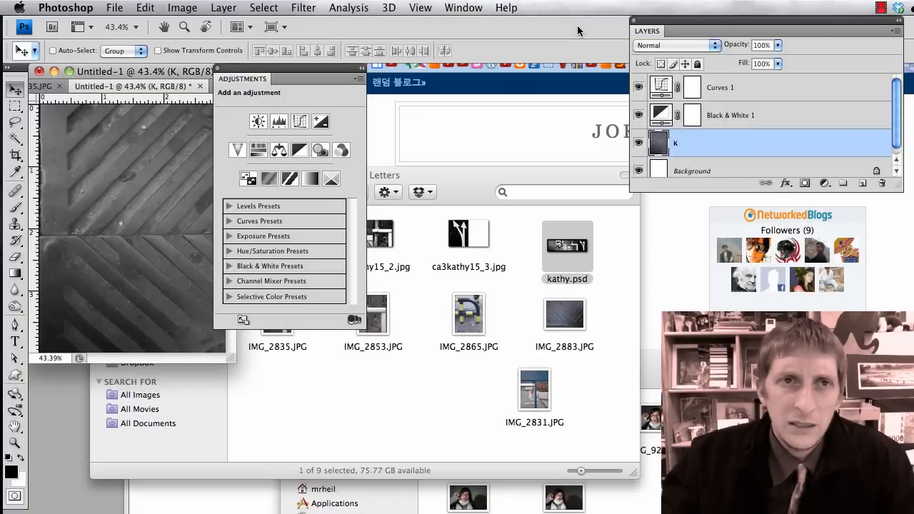
{"action": "left_click_drag", "start_coordinate": [232, 357], "coordinate": [909, 509]}
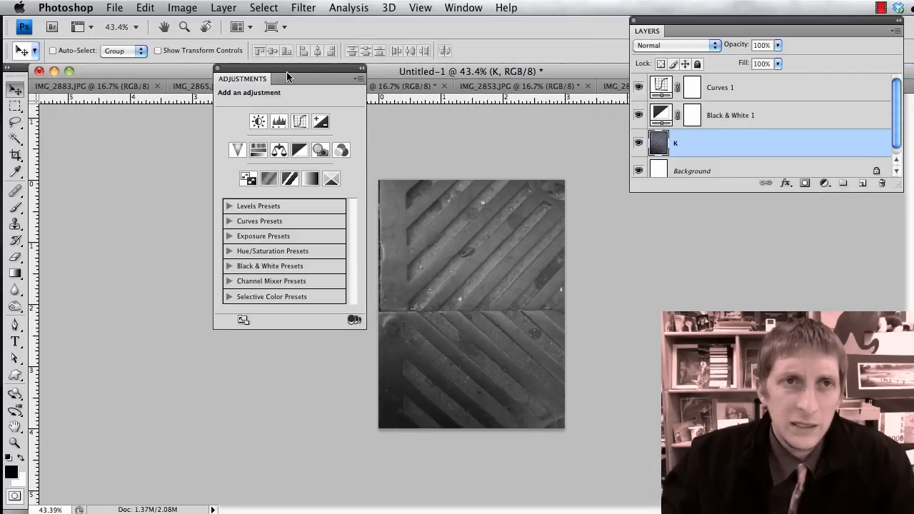
{"action": "left_click_drag", "start_coordinate": [287, 77], "coordinate": [189, 173]}
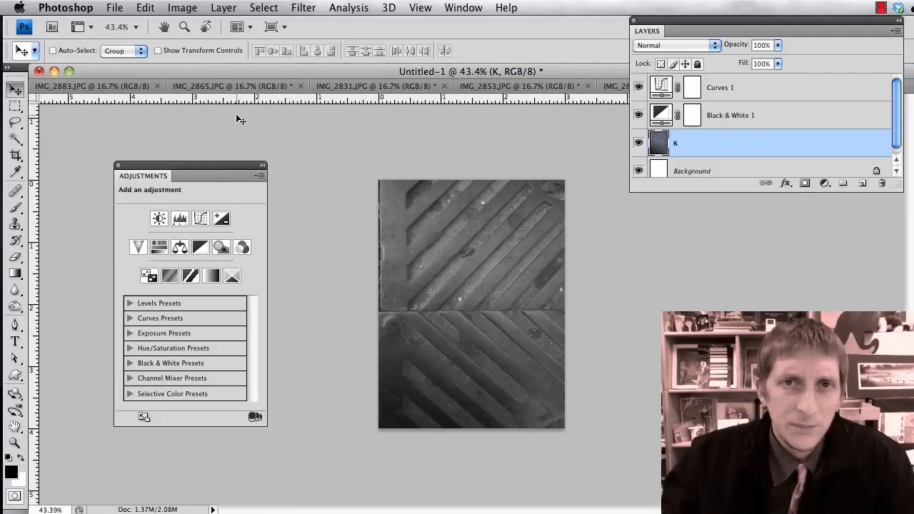
Copy the entire IMG_2865.JPG railing photo and paste it into Untitled-1 on a new layer directly above layer K.
{"action": "left_click", "coordinate": [197, 87]}
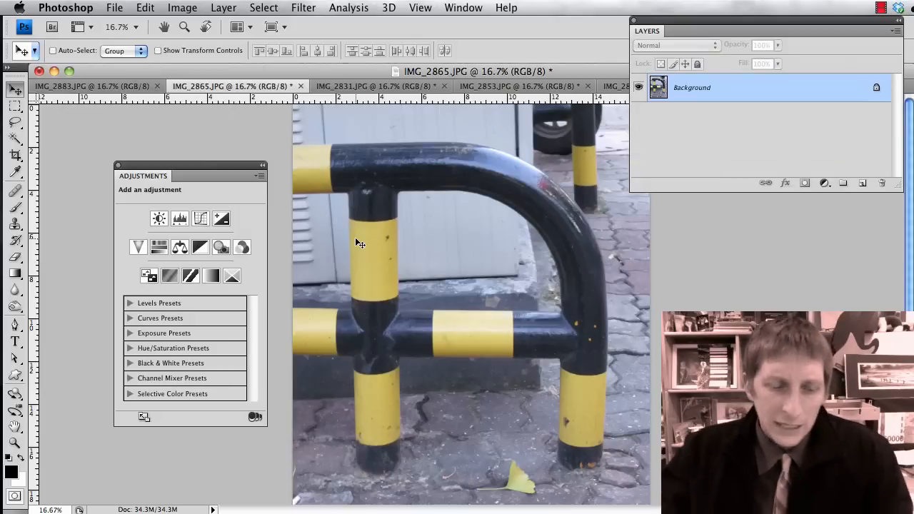
{"action": "key", "text": "super+a"}
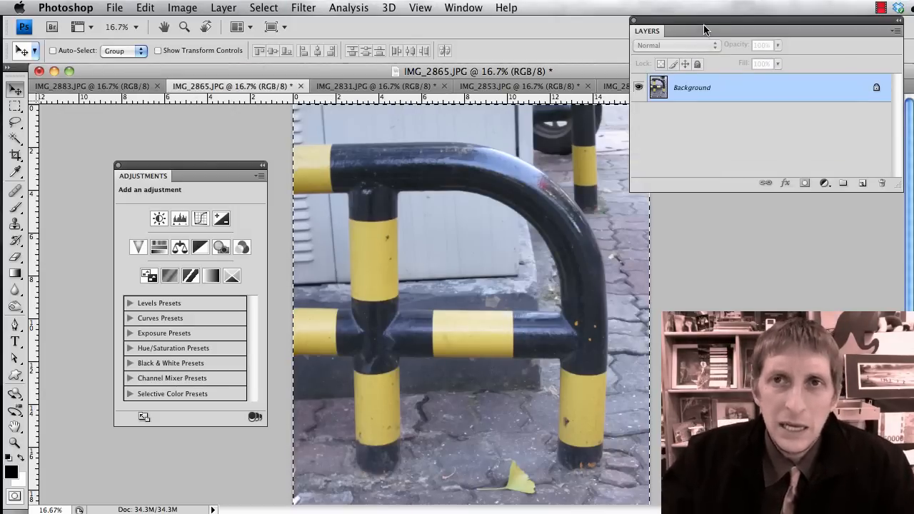
{"action": "left_click_drag", "start_coordinate": [704, 24], "coordinate": [750, 24]}
{"action": "left_click", "coordinate": [785, 85]}
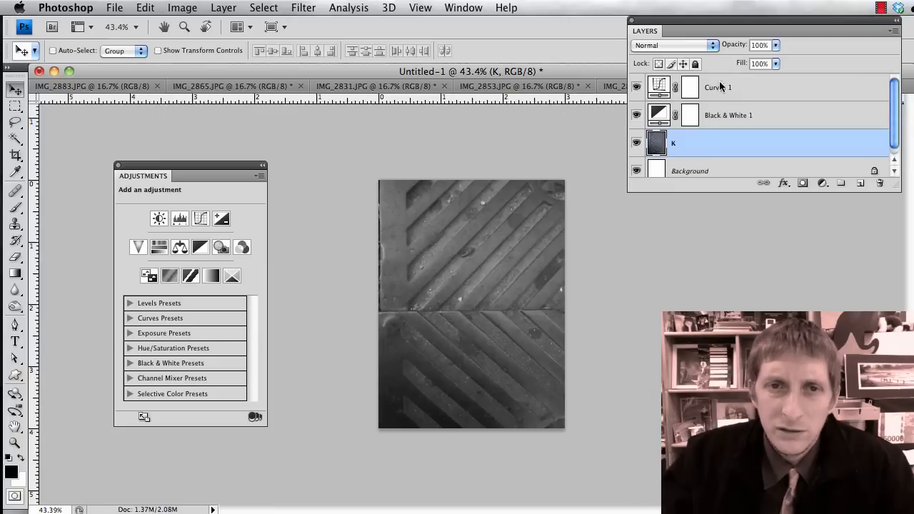
{"action": "left_click", "coordinate": [860, 183]}
{"action": "key", "text": "super+v"}
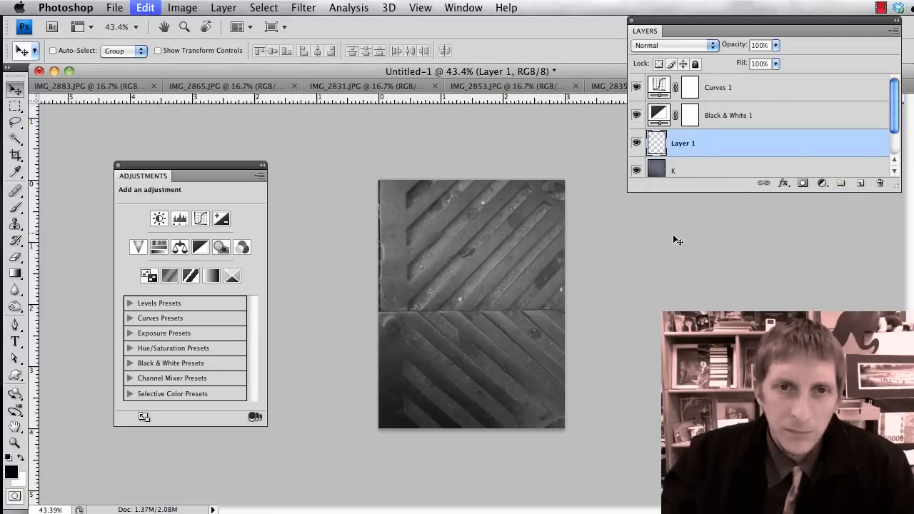
Scale the pasted railing photo proportionally to about 22.9%, position it so the letter shape fills the canvas, and apply the transformation.
{"action": "key", "text": "super+t"}
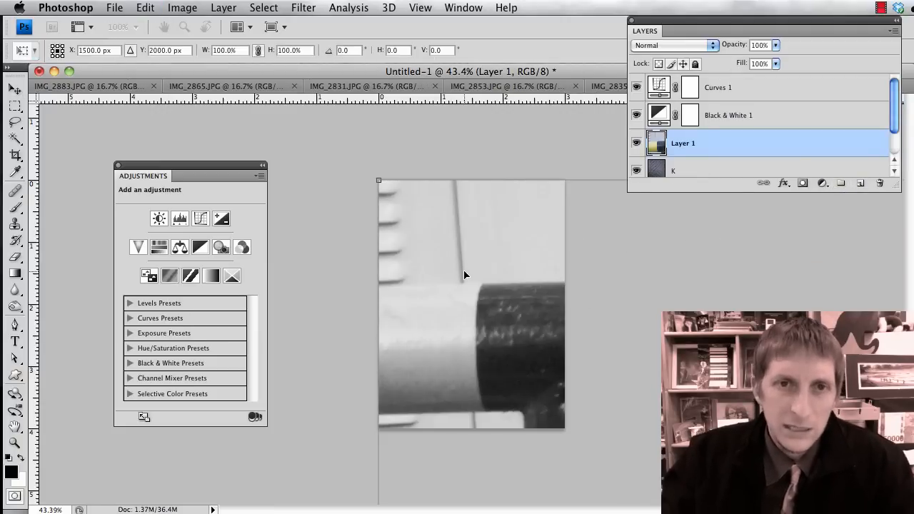
{"action": "scroll", "coordinate": [467, 277], "scroll_direction": "down", "scroll_amount": 4}
{"action": "left_click_drag", "start_coordinate": [440, 260], "coordinate": [621, 504]}
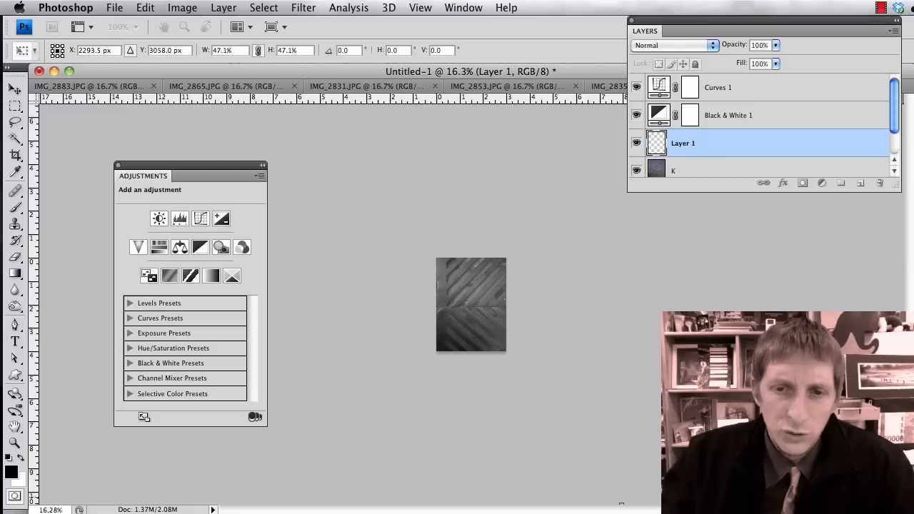
{"action": "key", "text": "super+z"}
{"action": "left_click_drag", "start_coordinate": [436, 257], "coordinate": [589, 368]}
{"action": "left_click_drag", "start_coordinate": [597, 455], "coordinate": [400, 215]}
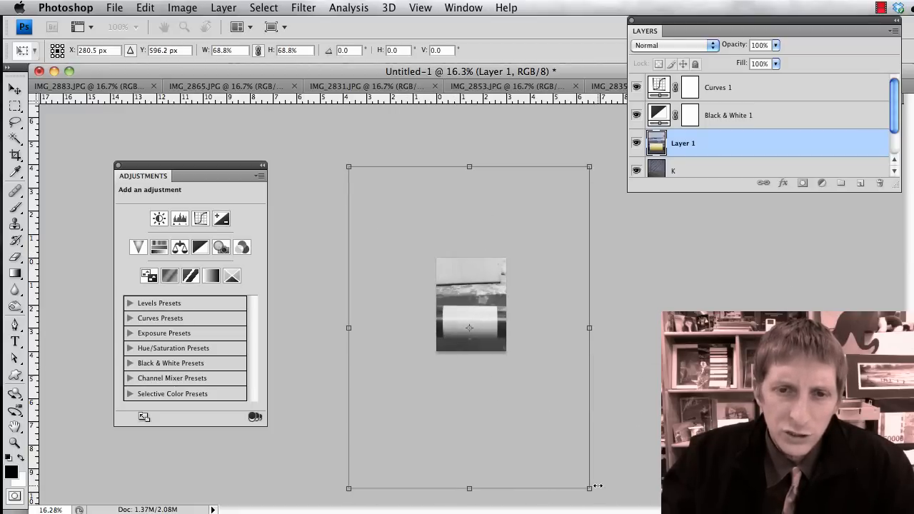
{"action": "left_click_drag", "start_coordinate": [597, 486], "coordinate": [512, 365]}
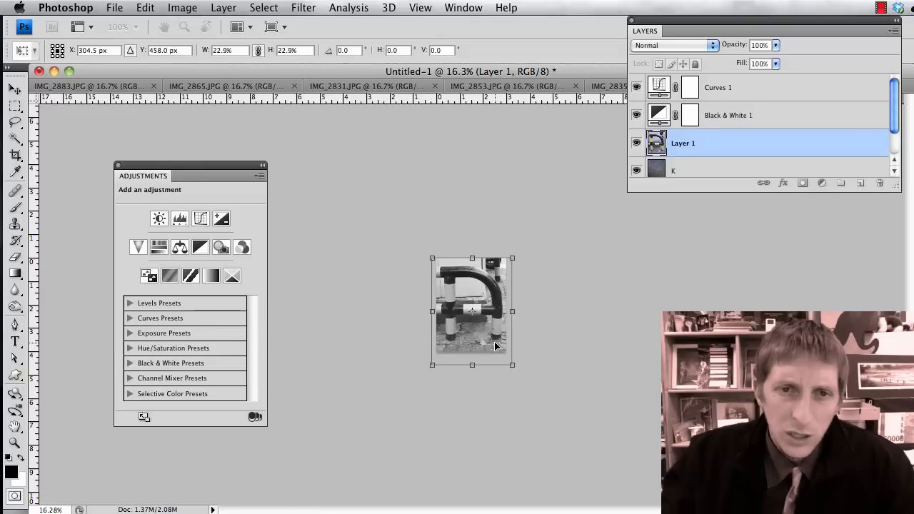
{"action": "key", "text": "Return"}
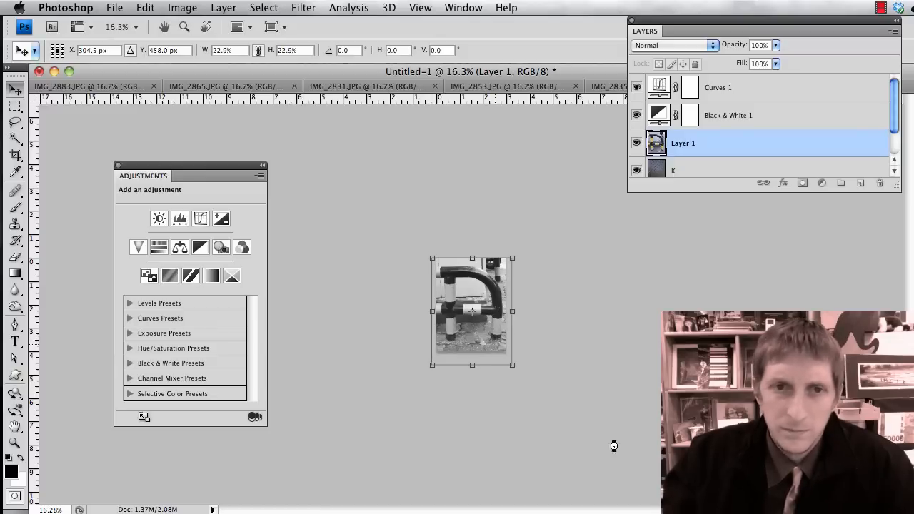
Hide and show the Curves 1 layer to compare the railing photo with and without its adjustment.
{"action": "scroll", "coordinate": [497, 307], "scroll_direction": "up", "scroll_amount": 5}
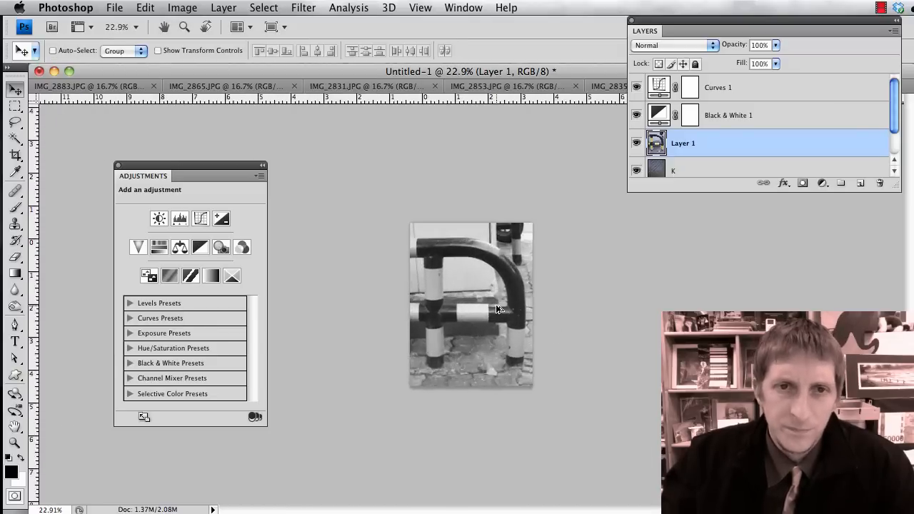
{"action": "scroll", "coordinate": [496, 307], "scroll_direction": "up", "scroll_amount": 4}
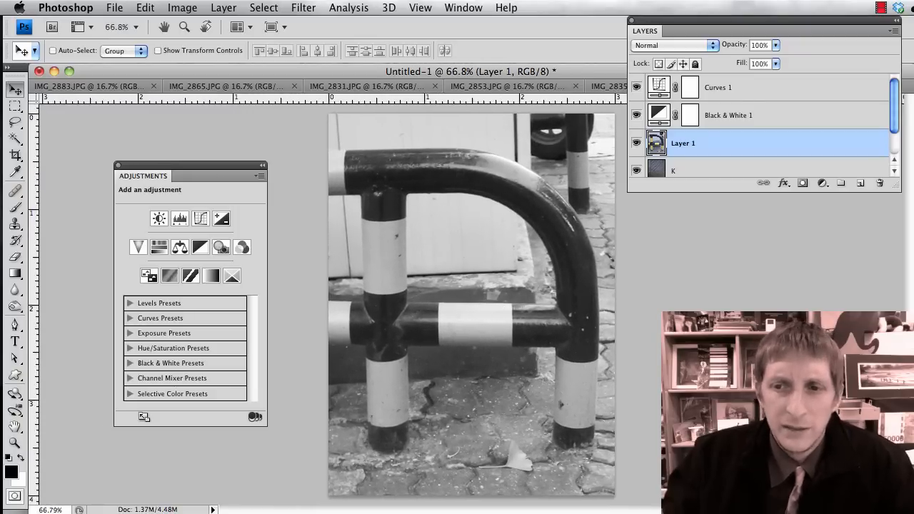
{"action": "left_click_drag", "start_coordinate": [900, 509], "coordinate": [849, 510]}
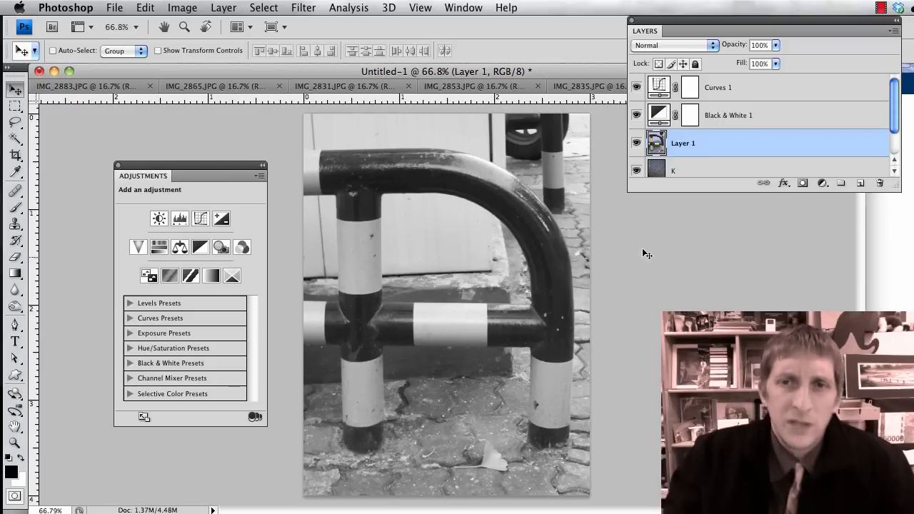
{"action": "left_click", "coordinate": [636, 88]}
{"action": "left_click", "coordinate": [636, 88]}
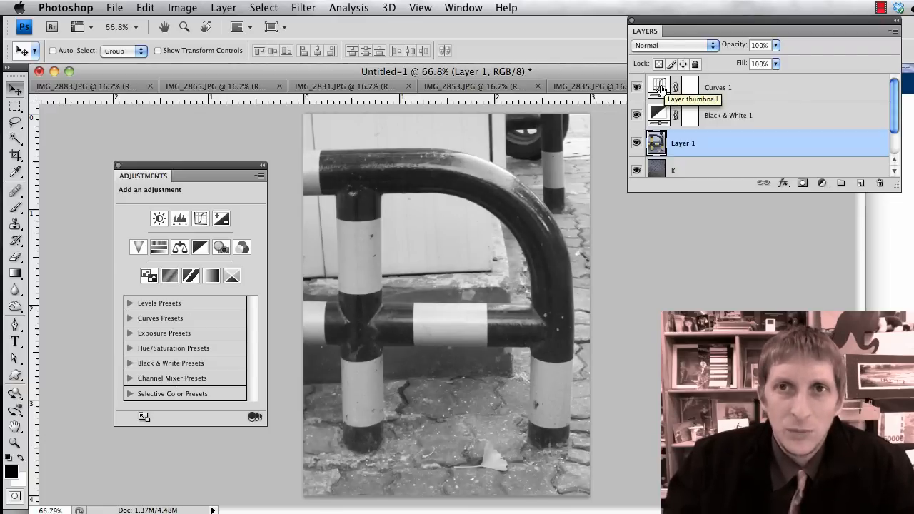
Reshape the Curves 1 RGB curve with the on-image adjustment tool, darkening the railing and brightening the panel behind it, then select Layer 1.
{"action": "left_click", "coordinate": [660, 88]}
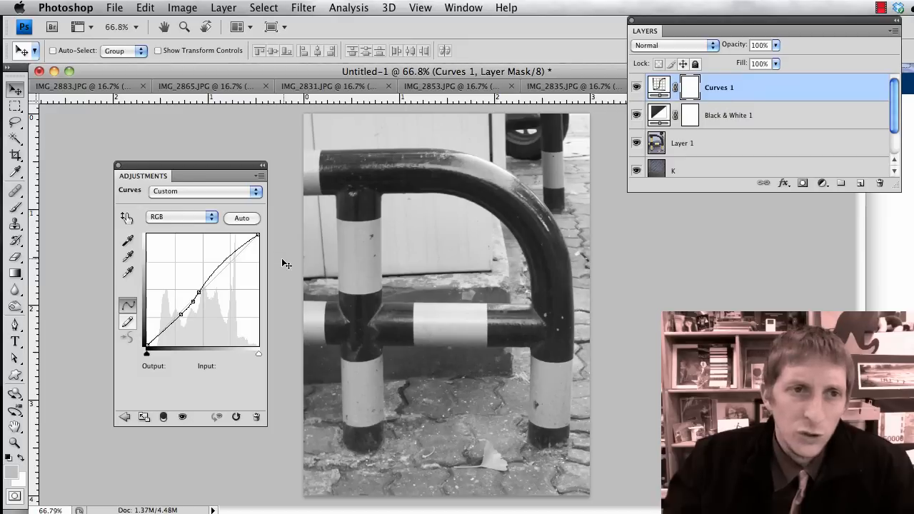
{"action": "left_click", "coordinate": [129, 218]}
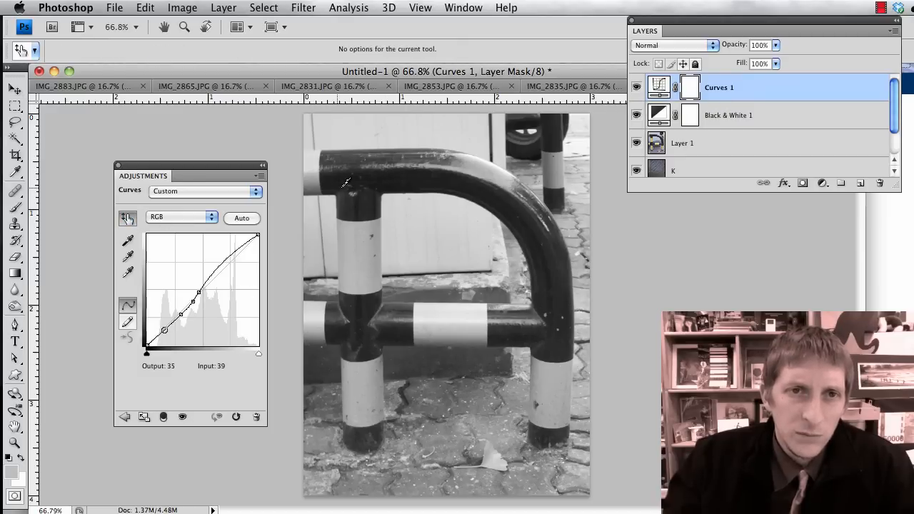
{"action": "mouse_move", "coordinate": [358, 181]}
{"action": "left_mouse_down"}
{"action": "mouse_move", "coordinate": [356, 192]}
{"action": "mouse_move", "coordinate": [365, 170]}
{"action": "mouse_move", "coordinate": [362, 206]}
{"action": "mouse_move", "coordinate": [366, 195]}
{"action": "left_mouse_up"}
{"action": "left_click", "coordinate": [420, 232]}
{"action": "mouse_move", "coordinate": [420, 232]}
{"action": "left_mouse_down"}
{"action": "mouse_move", "coordinate": [418, 212]}
{"action": "mouse_move", "coordinate": [423, 240]}
{"action": "left_mouse_up"}
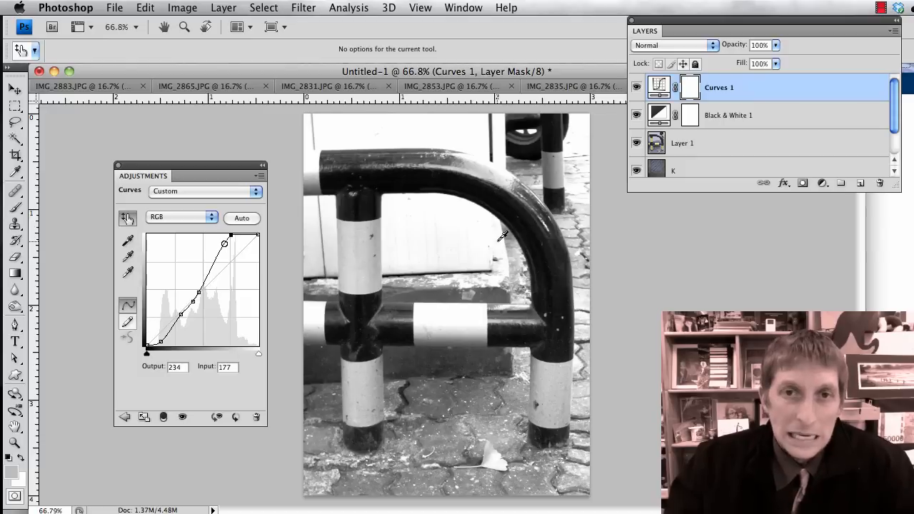
{"action": "left_click", "coordinate": [721, 143]}
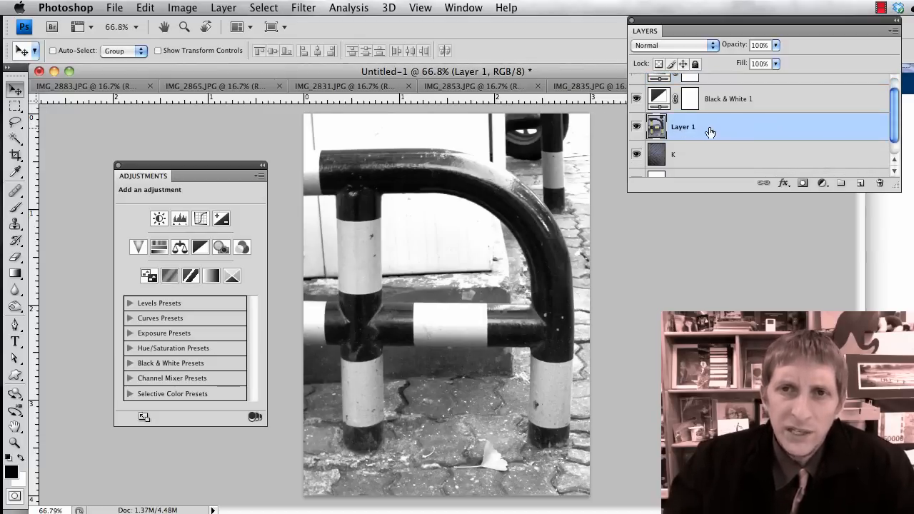
Rename Layer 1 to A and duplicate it directly above itself.
{"action": "double_click", "coordinate": [681, 127]}
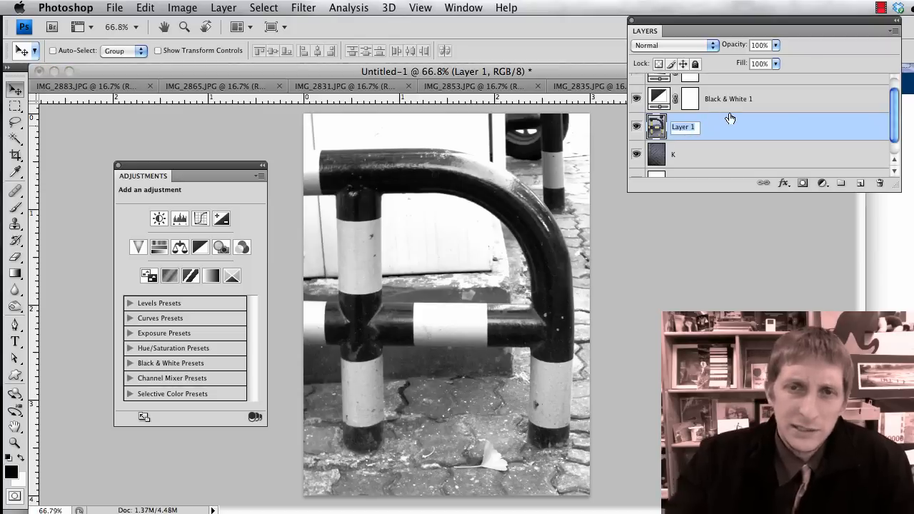
{"action": "type", "text": "A"}
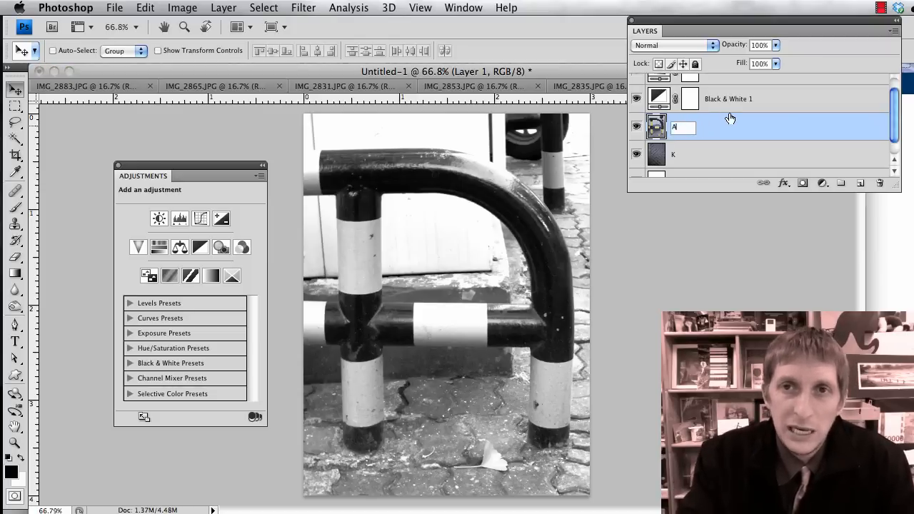
{"action": "key", "text": "Return"}
{"action": "left_click_drag", "start_coordinate": [805, 130], "coordinate": [860, 184]}
{"action": "scroll", "coordinate": [736, 109], "scroll_direction": "up", "scroll_amount": 2}
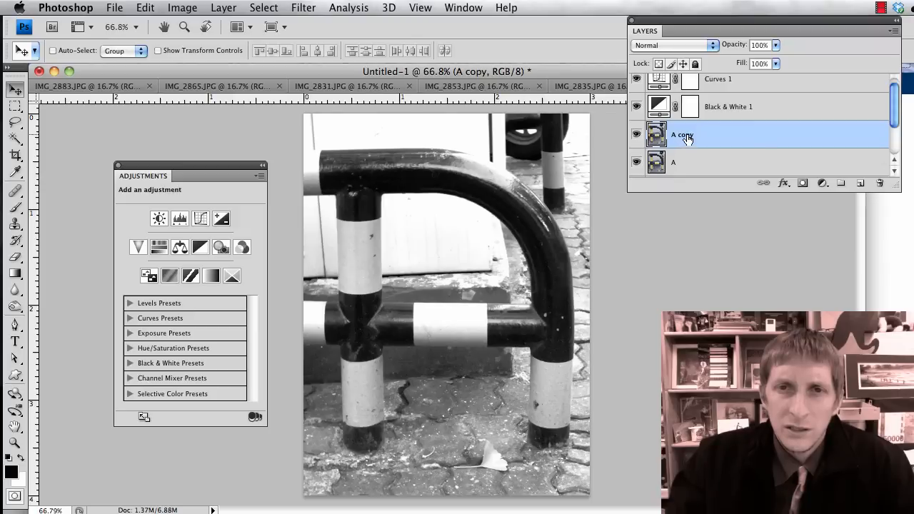
Darken the A copy layer with an Exposure adjustment of -0.90.
{"action": "left_click", "coordinate": [183, 9]}
{"action": "mouse_move", "coordinate": [211, 53]}
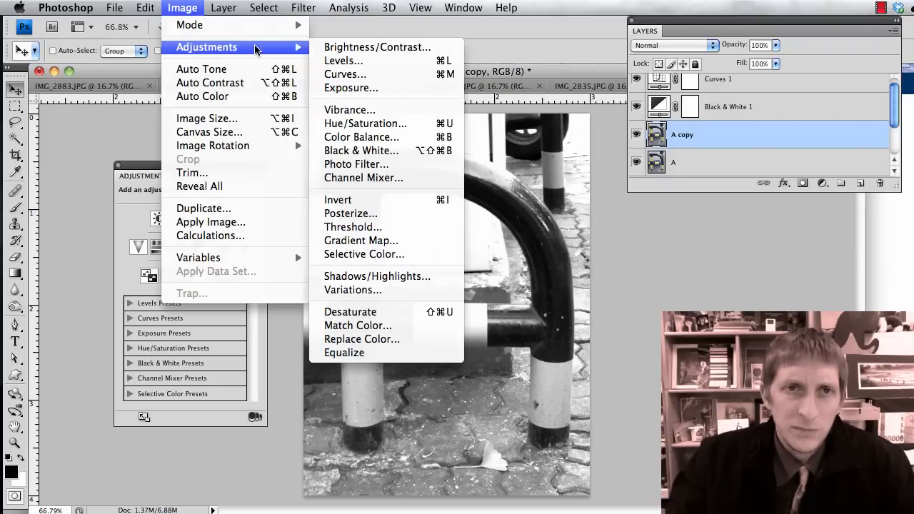
{"action": "left_click", "coordinate": [359, 90]}
{"action": "left_click_drag", "start_coordinate": [725, 168], "coordinate": [712, 165]}
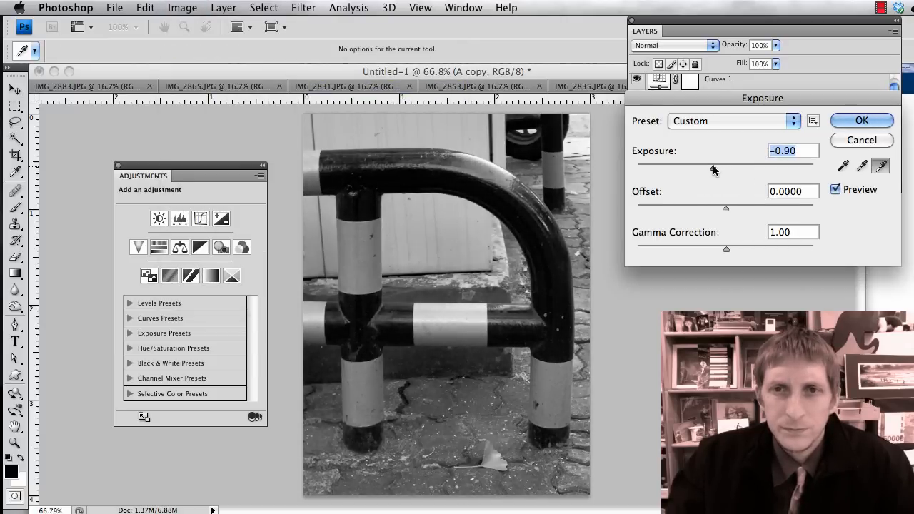
{"action": "left_click", "coordinate": [862, 120]}
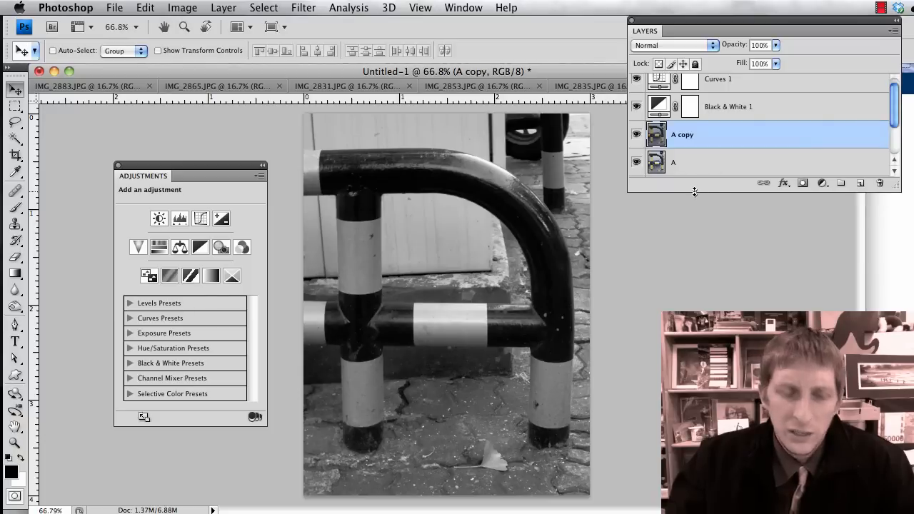
Erase the railing's letter shape from the darkened A copy layer with a soft eraser at 8% hardness, about 80 to 150 px wide.
{"action": "key", "text": "e"}
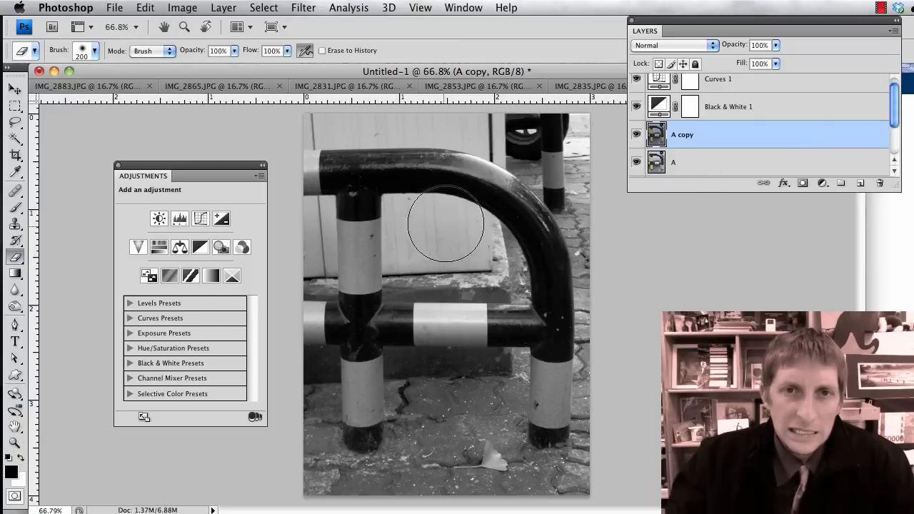
{"action": "left_click", "coordinate": [95, 55]}
{"action": "left_click_drag", "start_coordinate": [26, 137], "coordinate": [31, 137]}
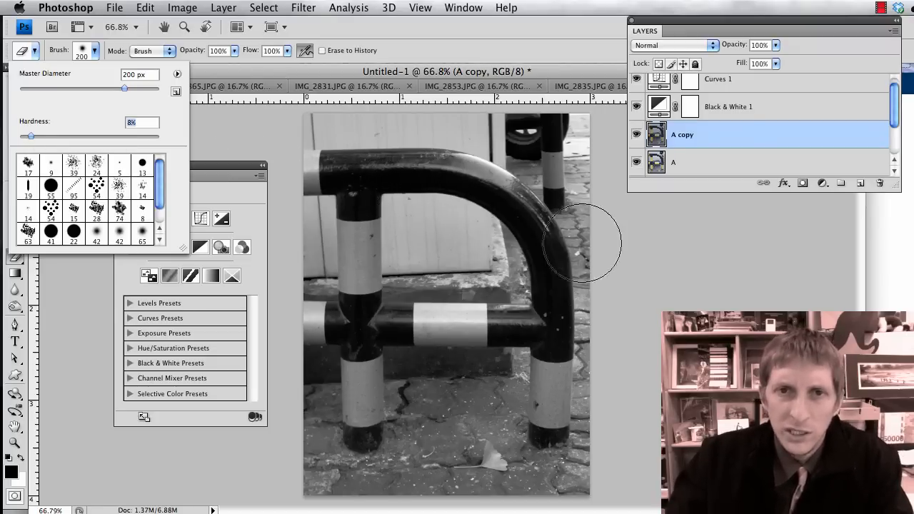
{"action": "left_click", "coordinate": [670, 289]}
{"action": "key", "text": "bracketleft"}
{"action": "key", "text": "bracketleft"}
{"action": "key", "text": "bracketleft"}
{"action": "key", "text": "bracketleft"}
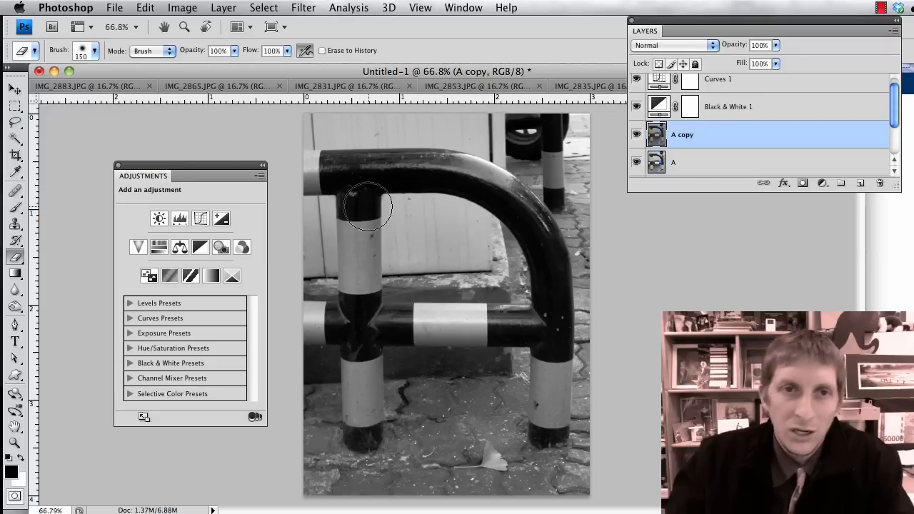
{"action": "mouse_move", "coordinate": [357, 182]}
{"action": "left_mouse_down"}
{"action": "mouse_move", "coordinate": [367, 239]}
{"action": "mouse_move", "coordinate": [360, 216]}
{"action": "mouse_move", "coordinate": [365, 266]}
{"action": "mouse_move", "coordinate": [359, 218]}
{"action": "mouse_move", "coordinate": [350, 277]}
{"action": "left_mouse_up"}
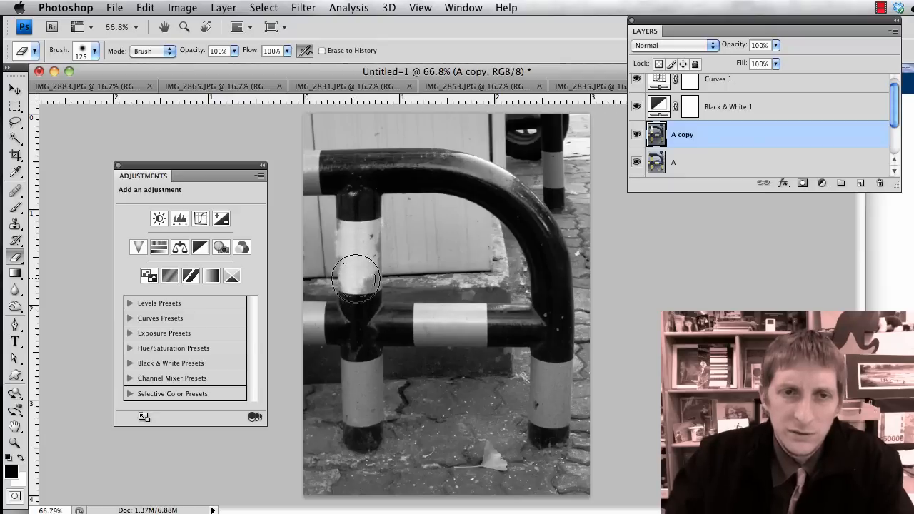
{"action": "key", "text": "bracketleft"}
{"action": "key", "text": "bracketleft"}
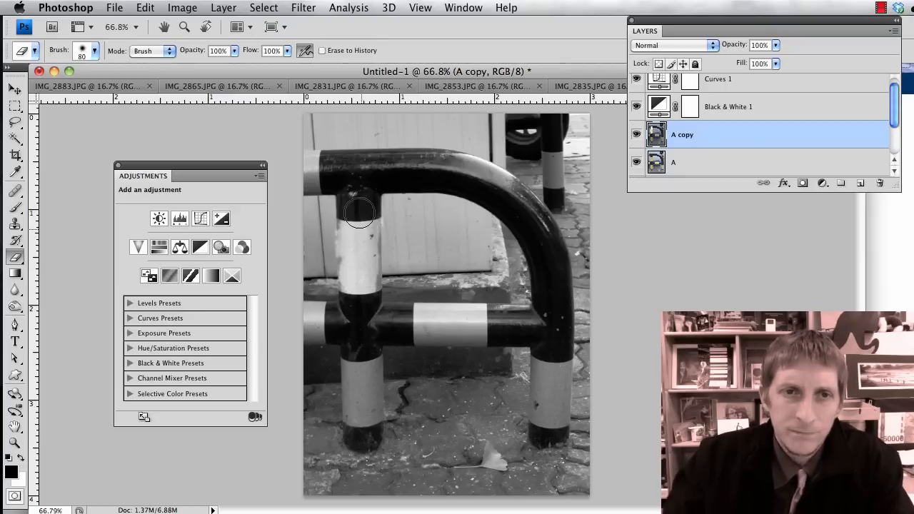
{"action": "mouse_move", "coordinate": [329, 170]}
{"action": "left_mouse_down"}
{"action": "mouse_move", "coordinate": [462, 167]}
{"action": "mouse_move", "coordinate": [488, 184]}
{"action": "mouse_move", "coordinate": [467, 167]}
{"action": "mouse_move", "coordinate": [513, 194]}
{"action": "mouse_move", "coordinate": [548, 254]}
{"action": "mouse_move", "coordinate": [563, 329]}
{"action": "mouse_move", "coordinate": [549, 435]}
{"action": "mouse_move", "coordinate": [540, 404]}
{"action": "mouse_move", "coordinate": [546, 341]}
{"action": "mouse_move", "coordinate": [540, 382]}
{"action": "mouse_move", "coordinate": [549, 425]}
{"action": "mouse_move", "coordinate": [558, 423]}
{"action": "mouse_move", "coordinate": [556, 375]}
{"action": "left_mouse_up"}
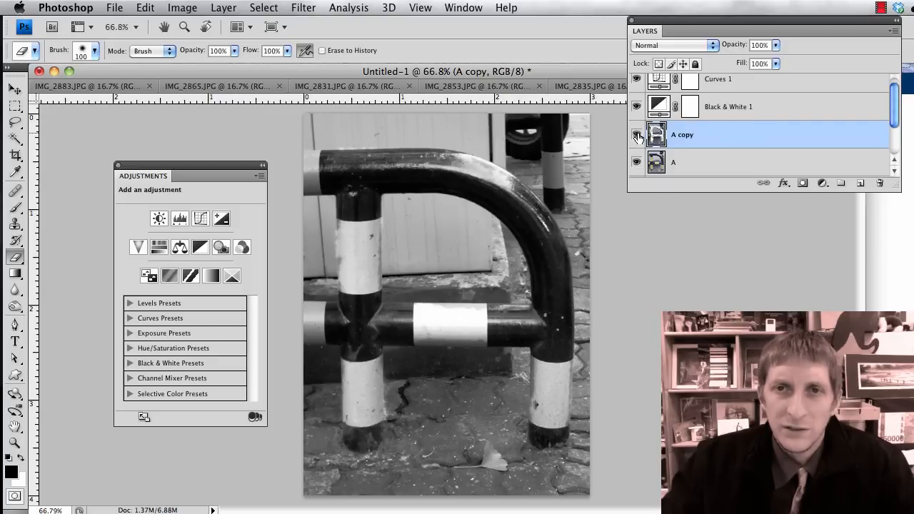
Toggle the A copy layer's visibility to compare the background darkening, leaving the layer hidden.
{"action": "left_click", "coordinate": [636, 135]}
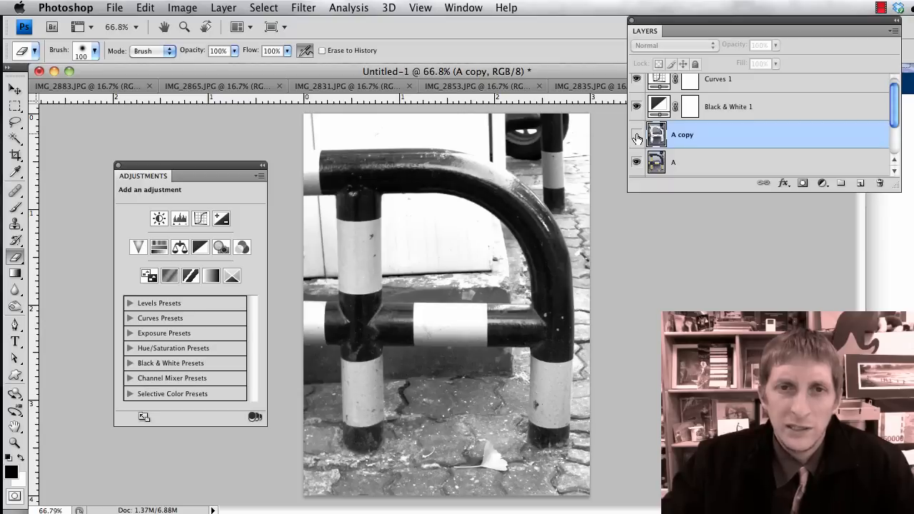
{"action": "left_click", "coordinate": [636, 135]}
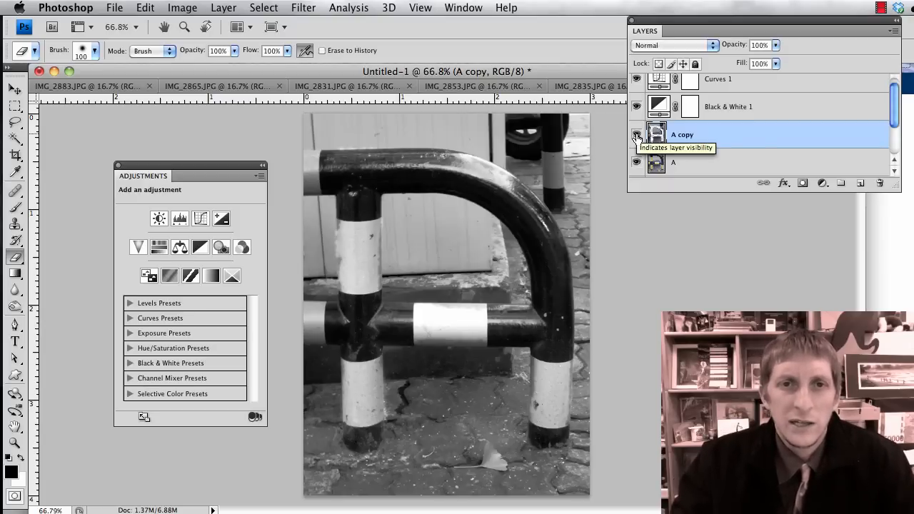
{"action": "left_click", "coordinate": [636, 135]}
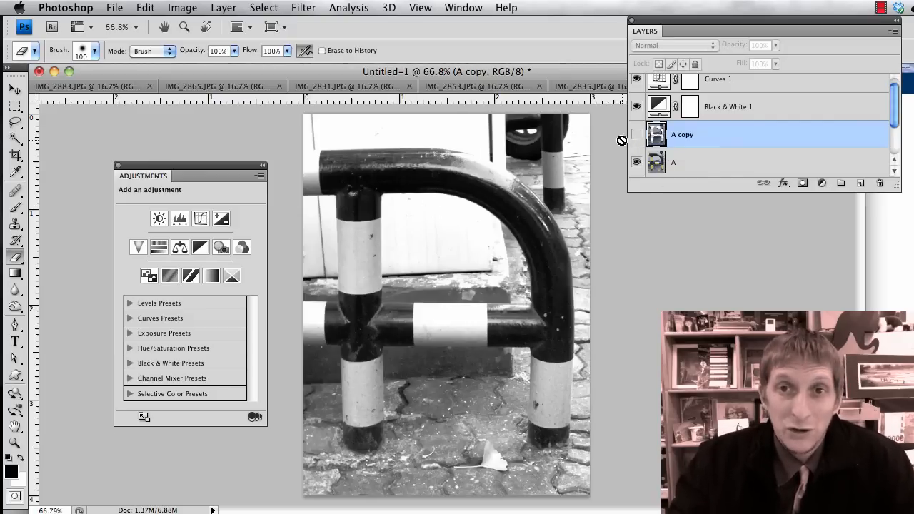
{"action": "left_click", "coordinate": [636, 136]}
{"action": "left_click", "coordinate": [633, 137]}
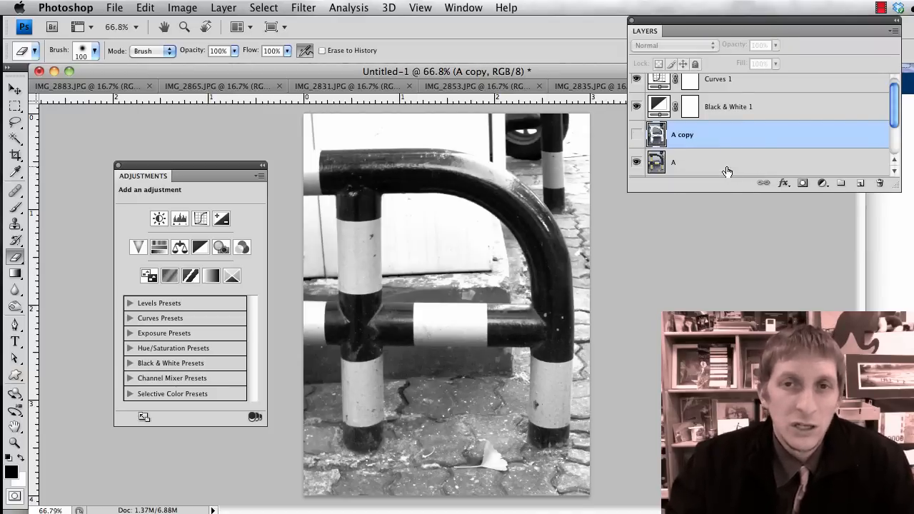
{"action": "left_click", "coordinate": [123, 8]}
{"action": "left_click", "coordinate": [171, 191]}
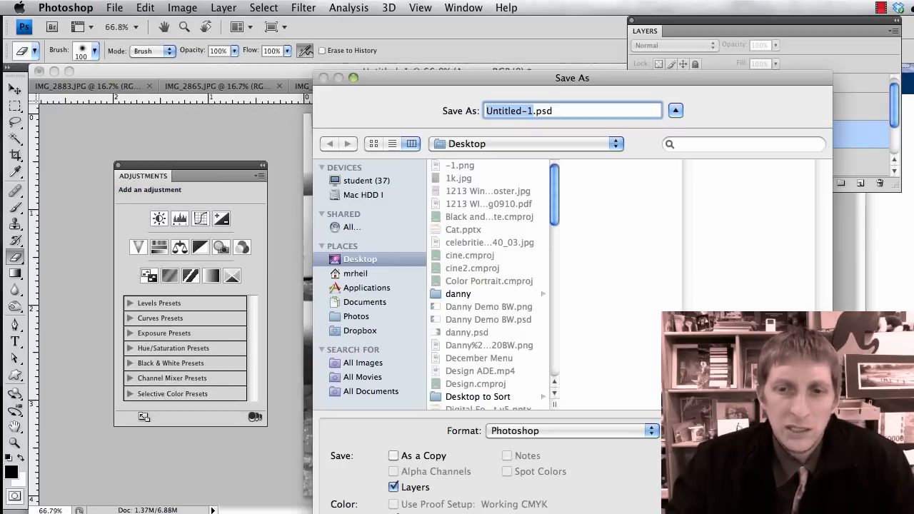
{"action": "key", "text": "Escape"}
Save the railing letter tile to the Desktop as a JPEG named 2A.jpg.
{"action": "left_click", "coordinate": [114, 7]}
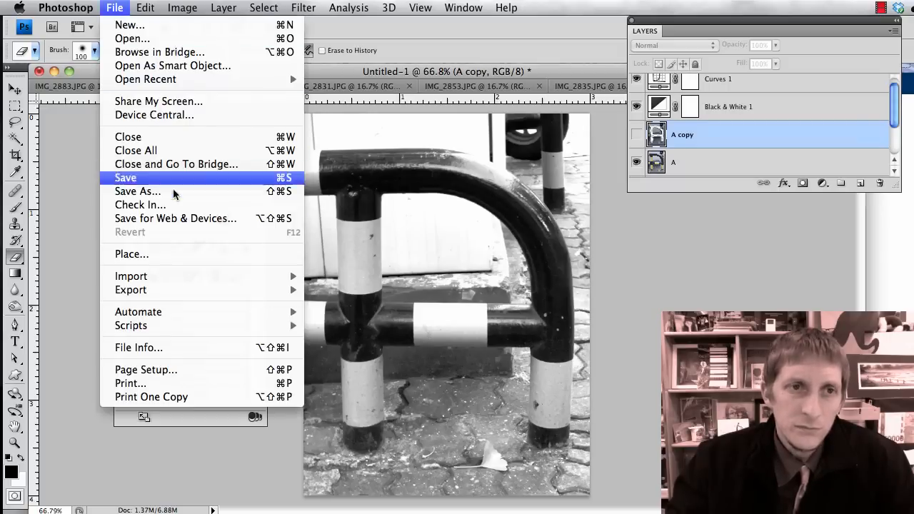
{"action": "left_click", "coordinate": [142, 192]}
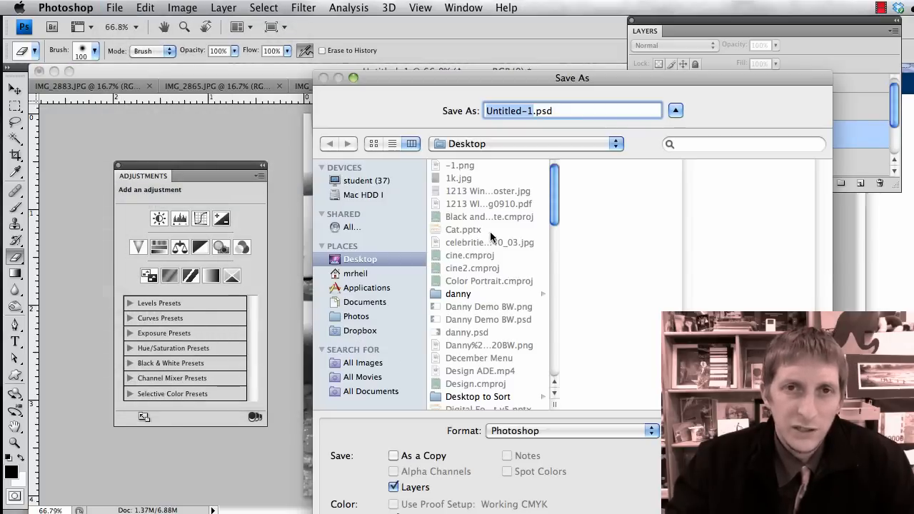
{"action": "type", "text": "2A"}
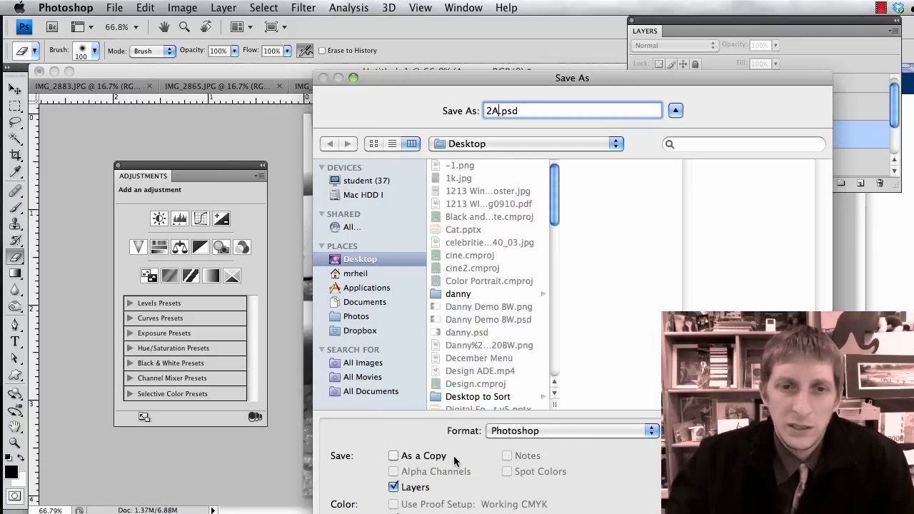
{"action": "left_click", "coordinate": [512, 430]}
{"action": "left_click", "coordinate": [571, 503]}
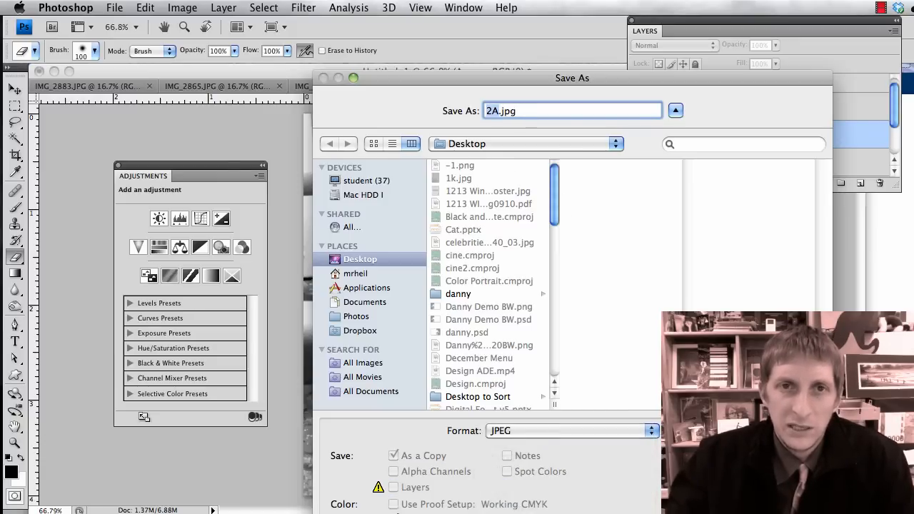
{"action": "key", "text": "Return"}
{"action": "key", "text": "Return"}
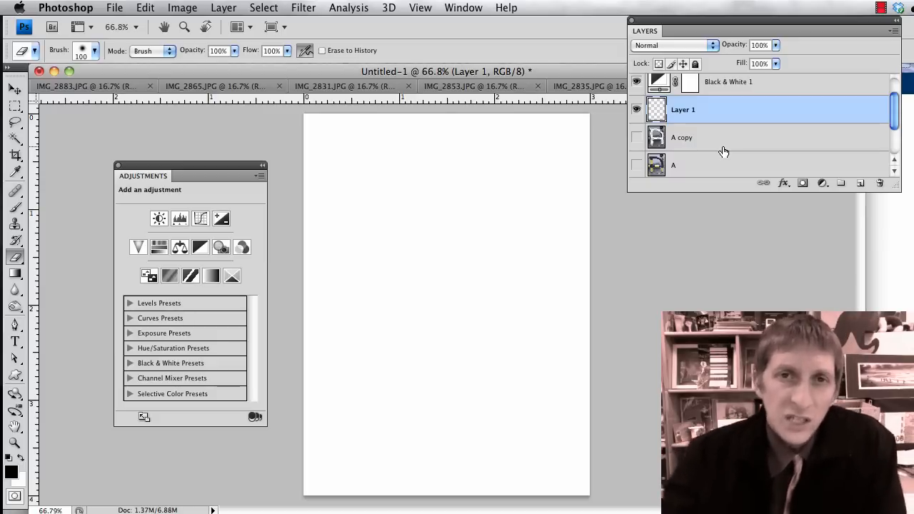
Create a new RGB document 6 inches wide by 4 inches high at 200 pixels/inch with a white background.
{"action": "mouse_move", "coordinate": [716, 31]}
{"action": "left_mouse_down"}
{"action": "mouse_move", "coordinate": [739, 22]}
{"action": "mouse_move", "coordinate": [744, 47]}
{"action": "mouse_move", "coordinate": [729, 26]}
{"action": "left_mouse_up"}
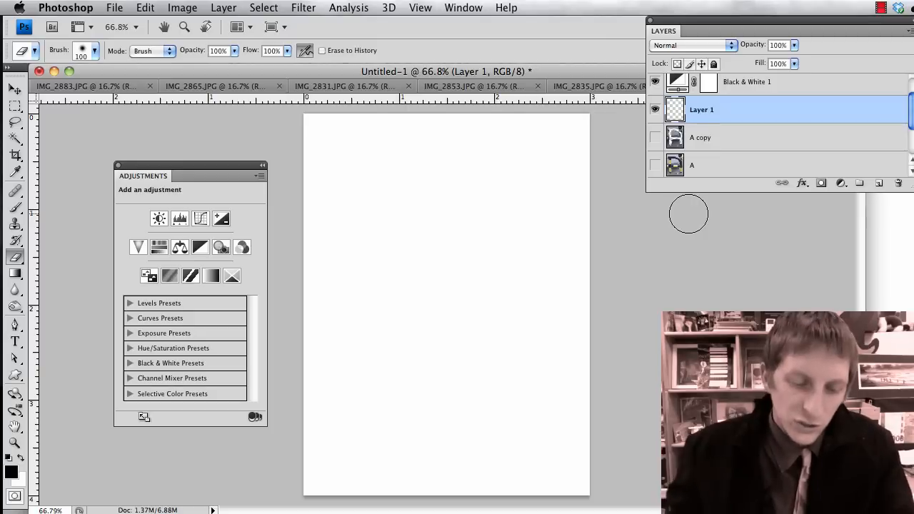
{"action": "key", "text": "super+n"}
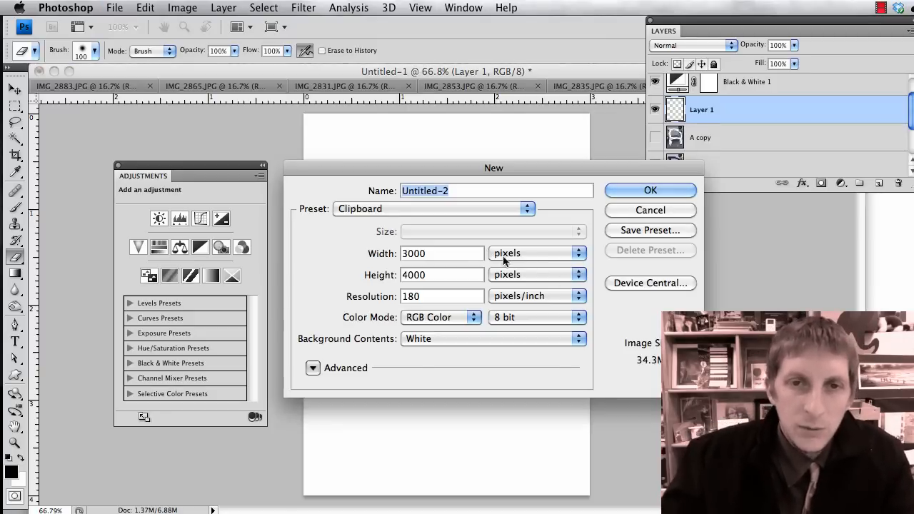
{"action": "left_click", "coordinate": [532, 253]}
{"action": "left_click", "coordinate": [531, 266]}
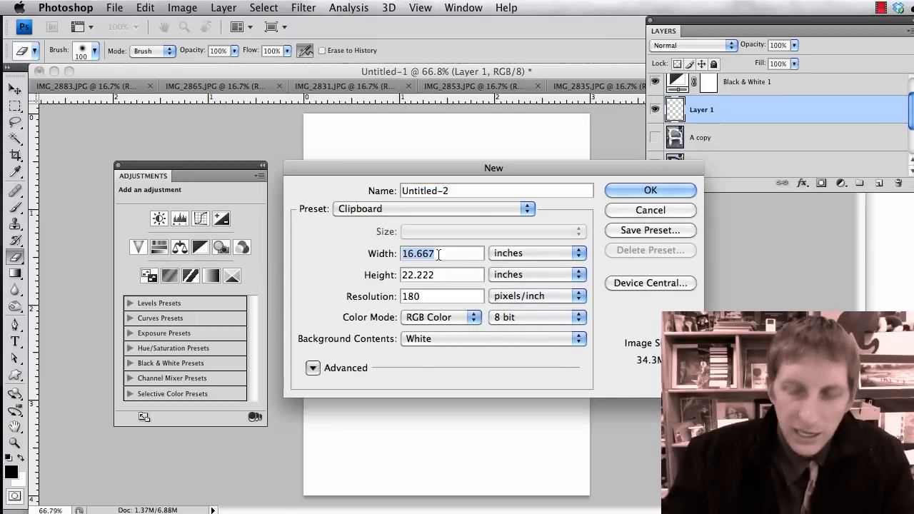
{"action": "type", "text": "6"}
{"action": "key", "text": "Tab"}
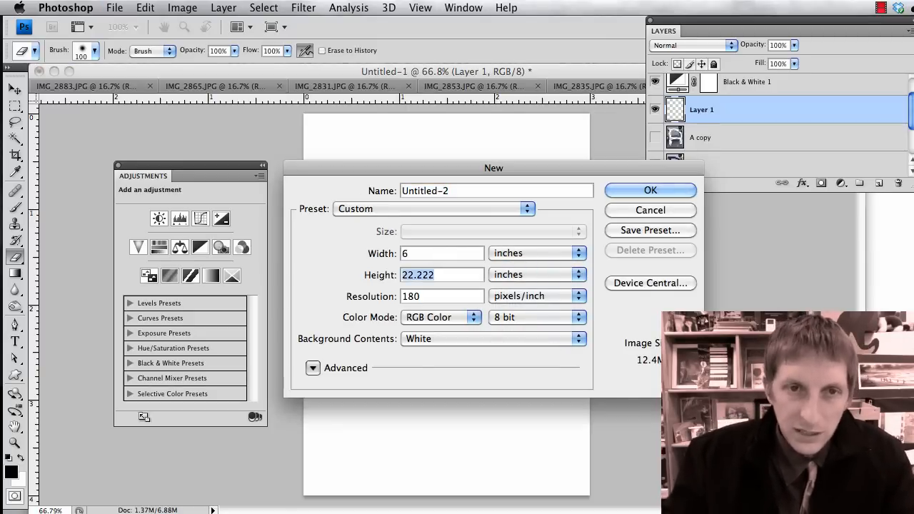
{"action": "type", "text": "4"}
{"action": "key", "text": "Tab"}
{"action": "type", "text": "200"}
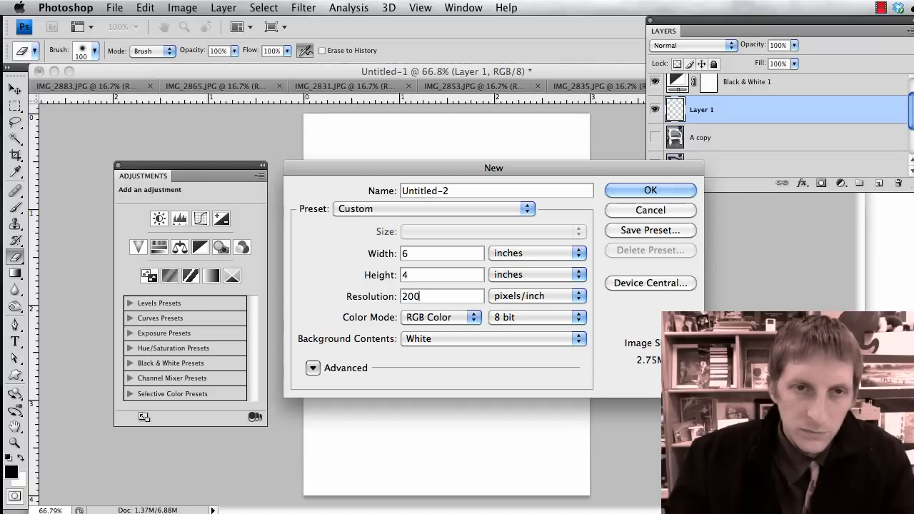
{"action": "key", "text": "Return"}
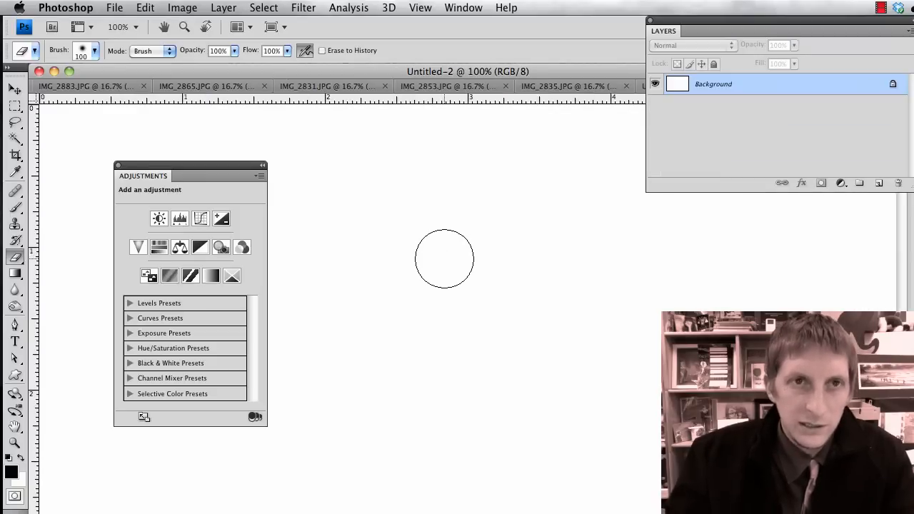
Clear the view of the new canvas, place a vertical guide at the 3-inch mark, and activate the Move tool.
{"action": "key", "text": "super+minus"}
{"action": "scroll", "coordinate": [444, 259], "scroll_direction": "down", "scroll_amount": 5}
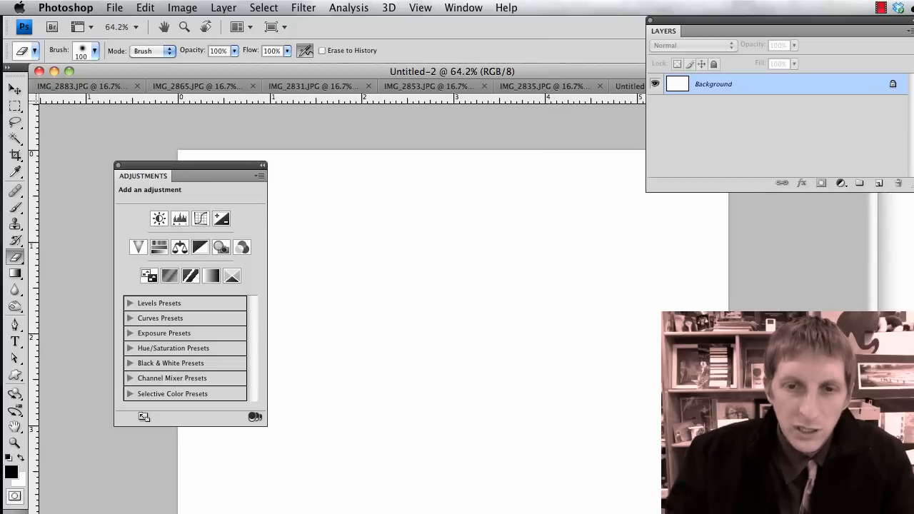
{"action": "left_click_drag", "start_coordinate": [913, 513], "coordinate": [824, 513]}
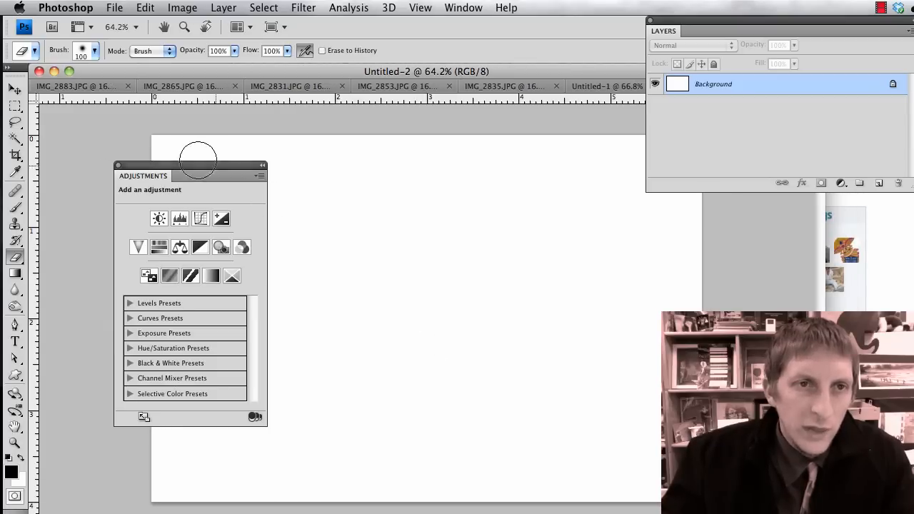
{"action": "left_click_drag", "start_coordinate": [194, 168], "coordinate": [67, 344]}
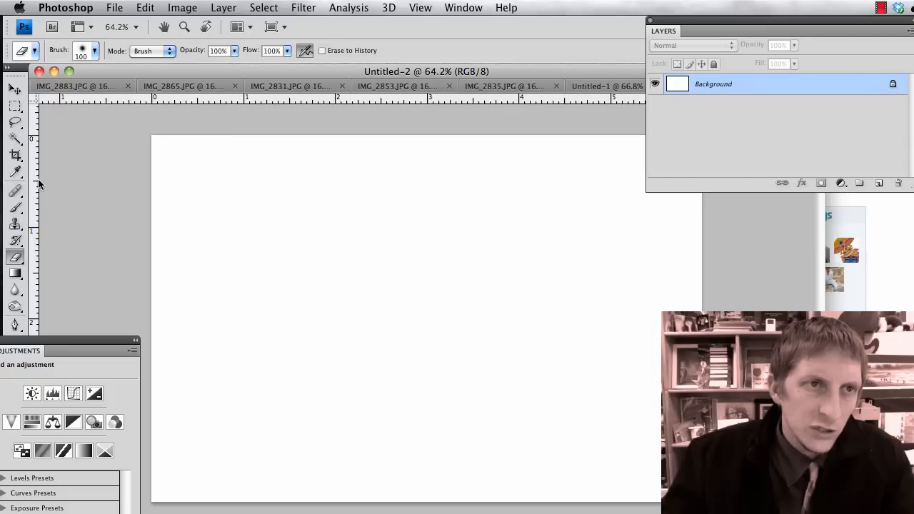
{"action": "left_click_drag", "start_coordinate": [35, 191], "coordinate": [427, 187]}
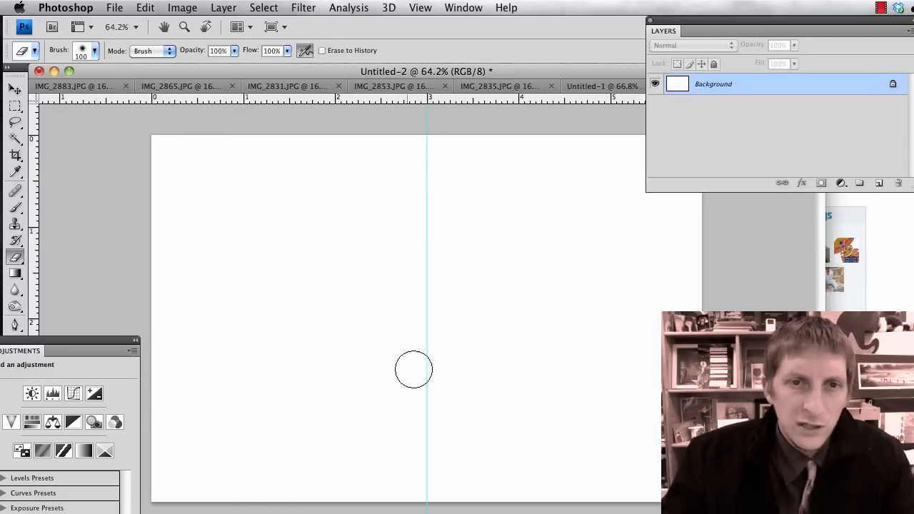
{"action": "key", "text": "v"}
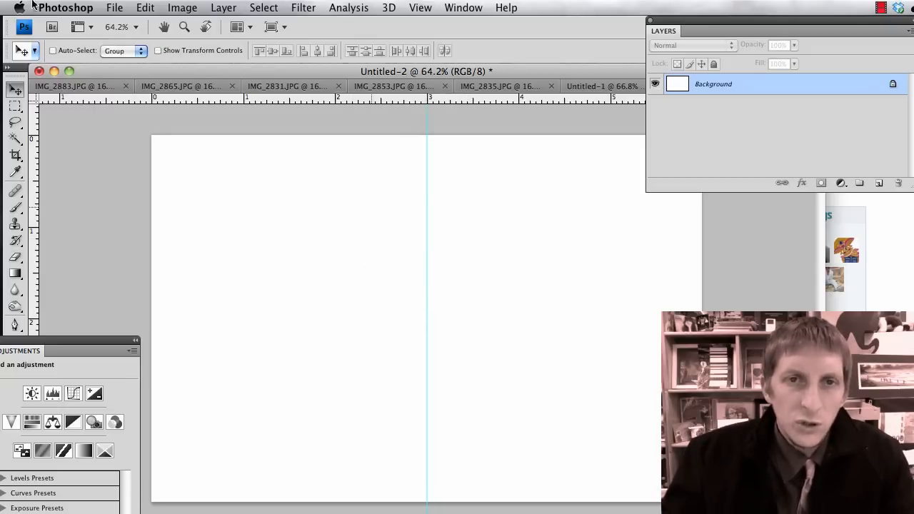
Preview the saved railing tile 2A.jpg on the Desktop and open it in Photoshop.
{"action": "mouse_move", "coordinate": [1, 1]}
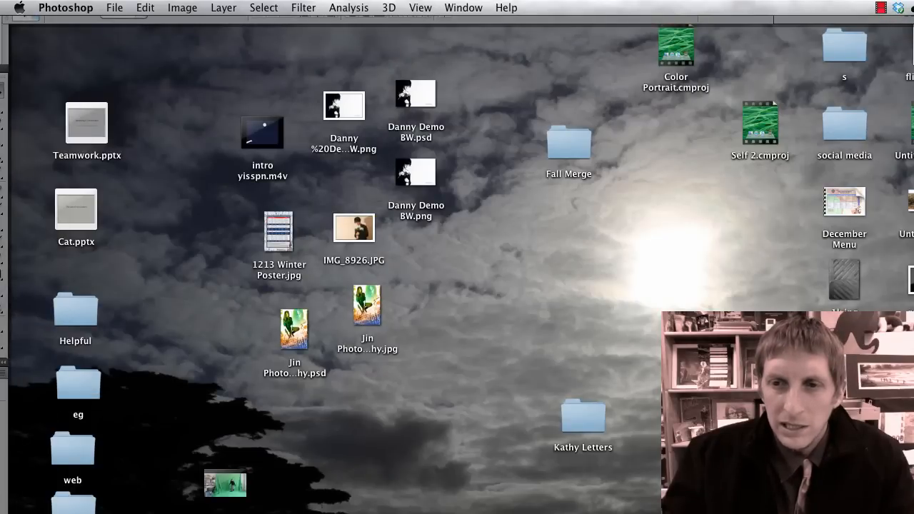
{"action": "left_click", "coordinate": [291, 245]}
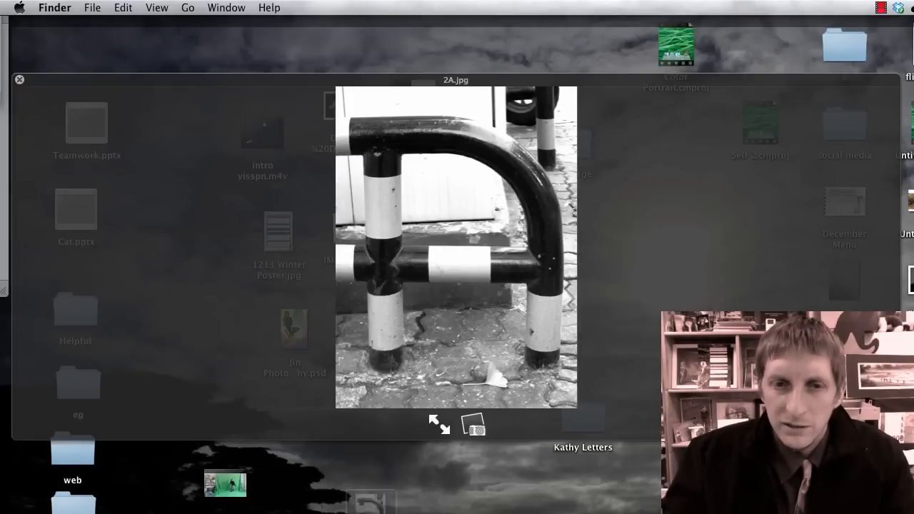
{"action": "mouse_move", "coordinate": [4, 467]}
{"action": "left_click_drag", "start_coordinate": [20, 480], "coordinate": [20, 477]}
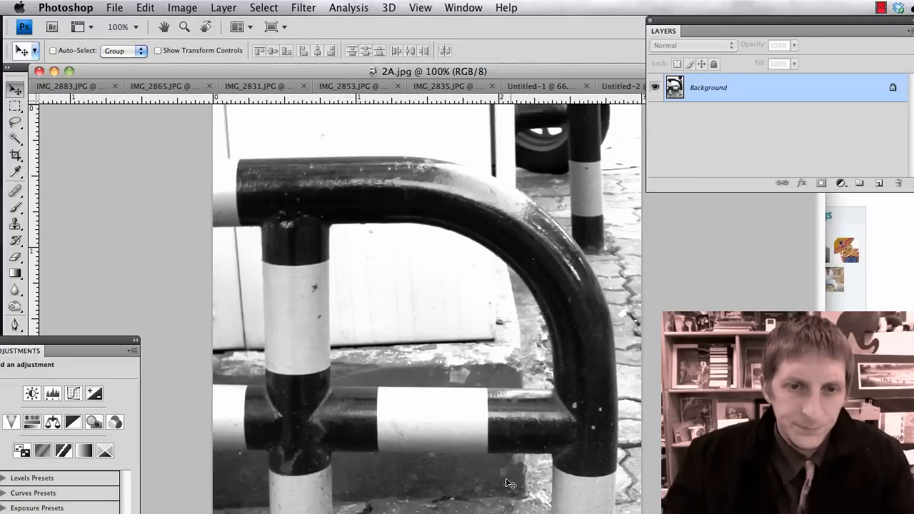
Open the diagonal-pattern letter tile 1k.jpg from the Desktop in Photoshop.
{"action": "mouse_move", "coordinate": [1, 1]}
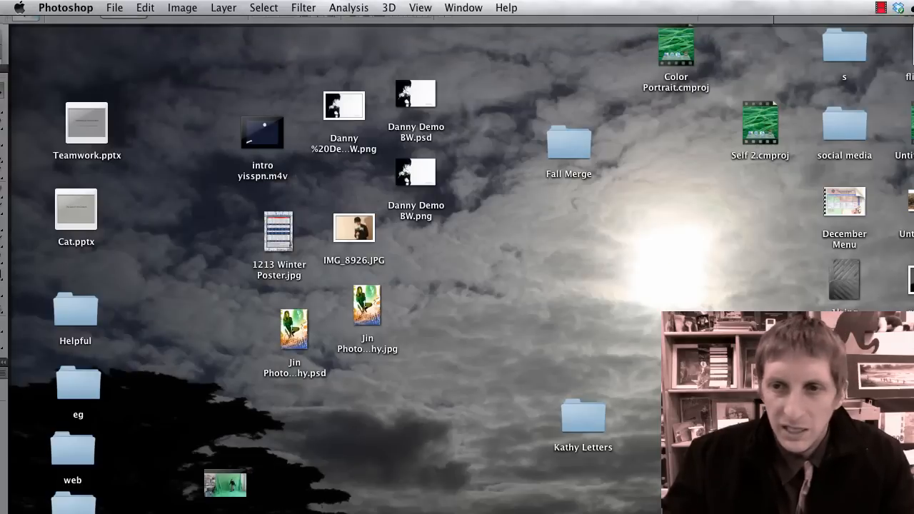
{"action": "left_click", "coordinate": [817, 278]}
{"action": "left_click_drag", "start_coordinate": [849, 281], "coordinate": [661, 322]}
{"action": "left_click", "coordinate": [791, 294]}
{"action": "left_click_drag", "start_coordinate": [838, 284], "coordinate": [19, 468]}
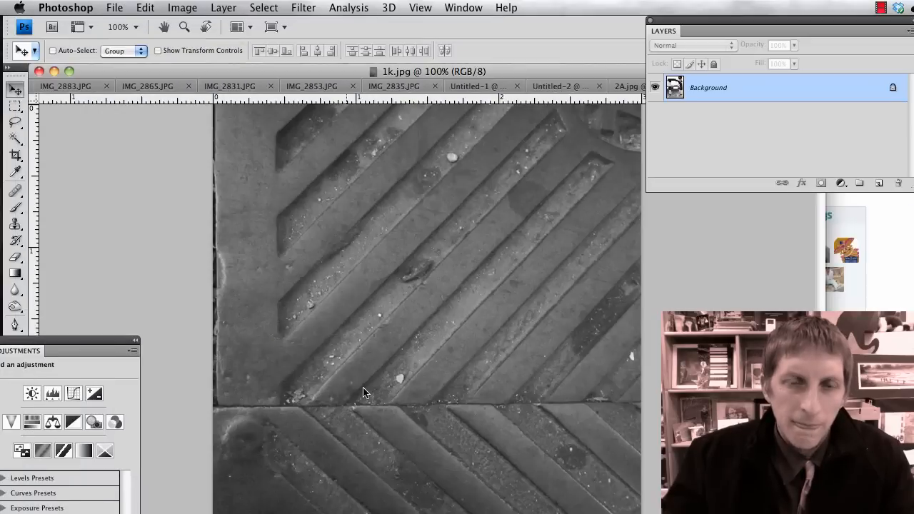
Copy the entire 1k.jpg image into the Untitled-2 document and place it in the left half, flush with the 3-inch guide.
{"action": "key", "text": "super+a"}
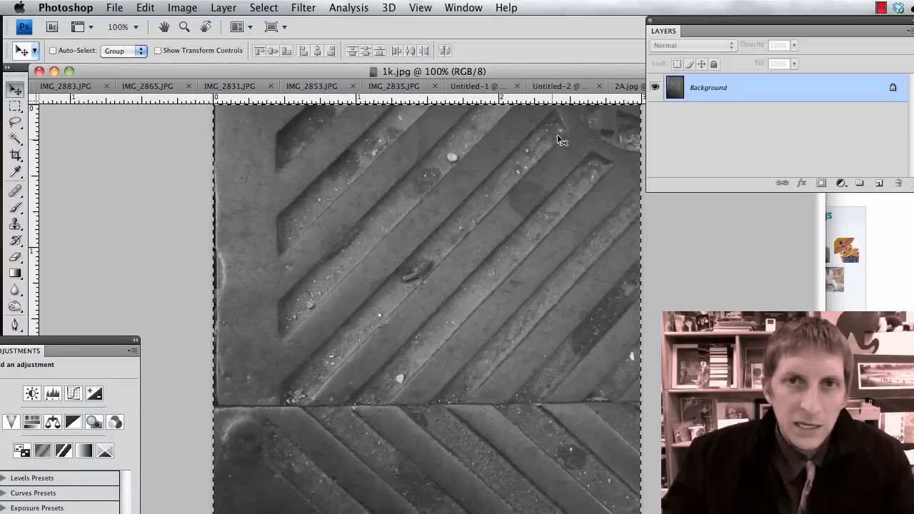
{"action": "left_click_drag", "start_coordinate": [692, 21], "coordinate": [765, 36]}
{"action": "left_click", "coordinate": [541, 87]}
{"action": "key", "text": "super+v"}
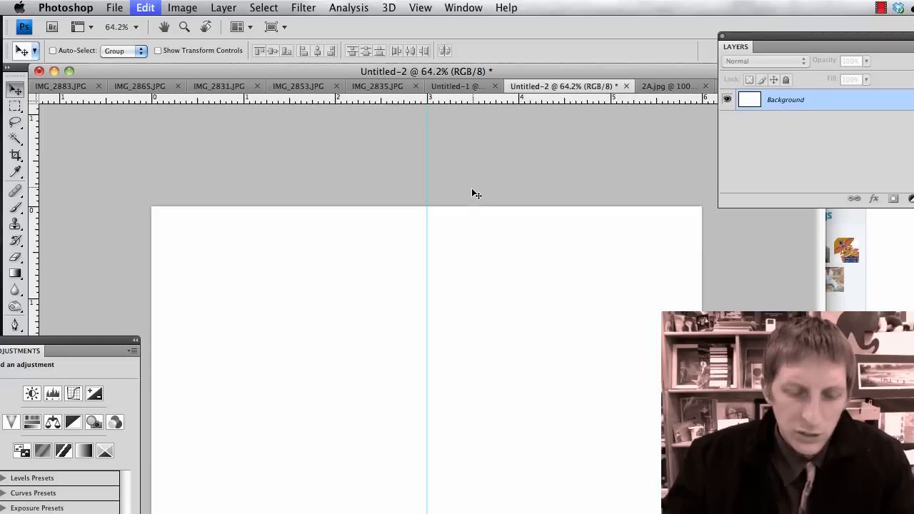
{"action": "left_click_drag", "start_coordinate": [364, 314], "coordinate": [256, 329]}
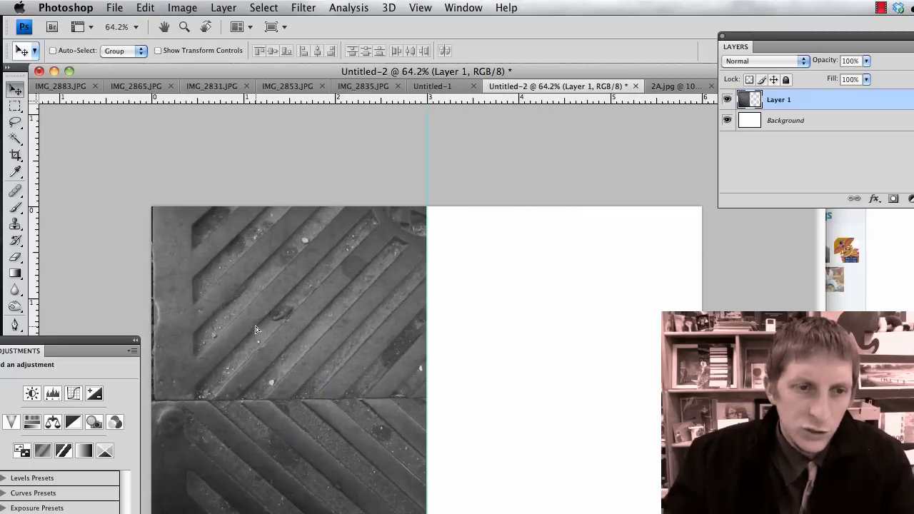
Select and copy the entire railing image in 2A.jpg.
{"action": "left_click", "coordinate": [674, 86]}
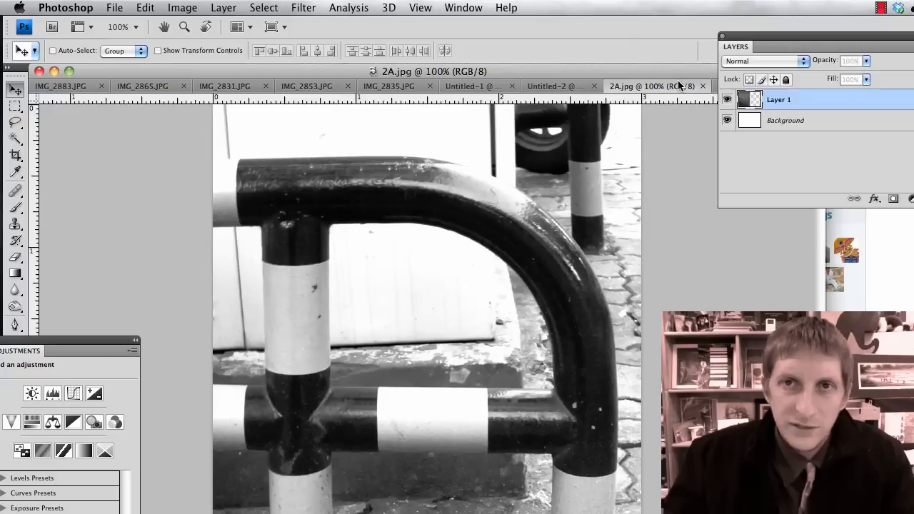
{"action": "left_click_drag", "start_coordinate": [585, 158], "coordinate": [645, 92]}
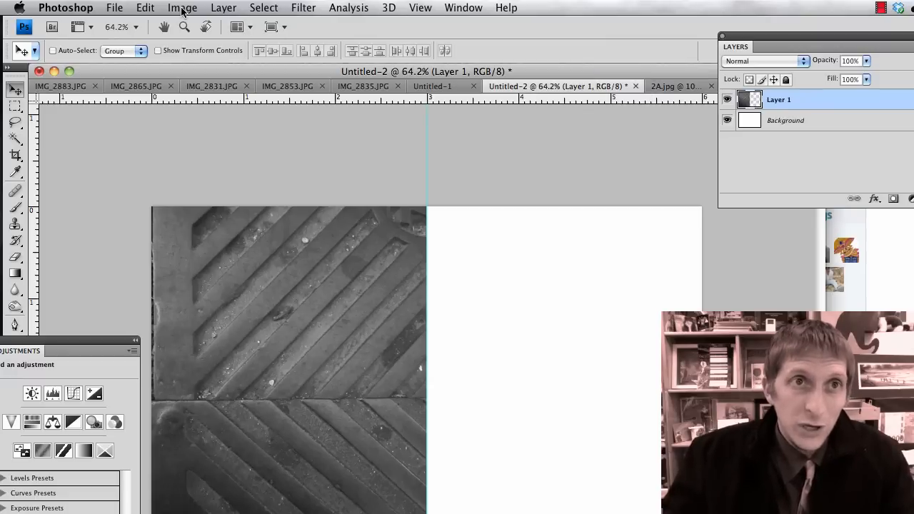
{"action": "left_click", "coordinate": [675, 86]}
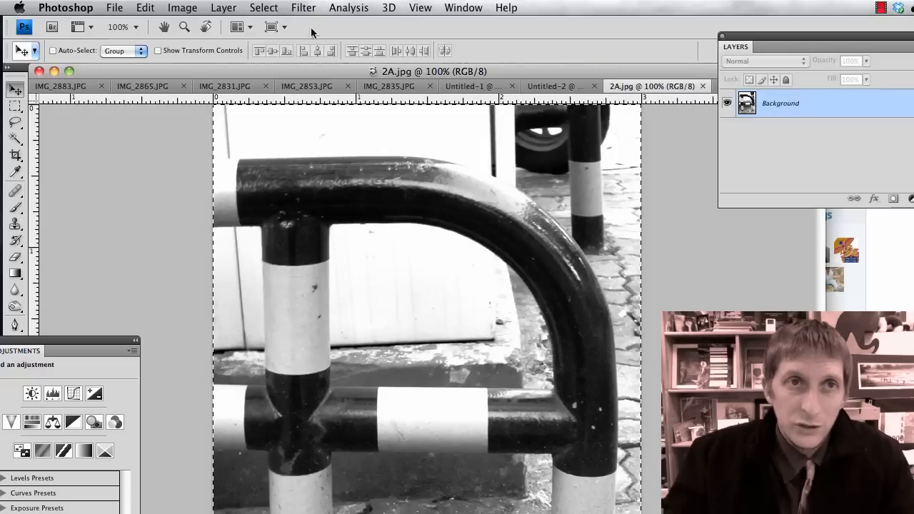
Check the railing tile's pixel dimensions, document size and resolution without changing them.
{"action": "left_click", "coordinate": [180, 7]}
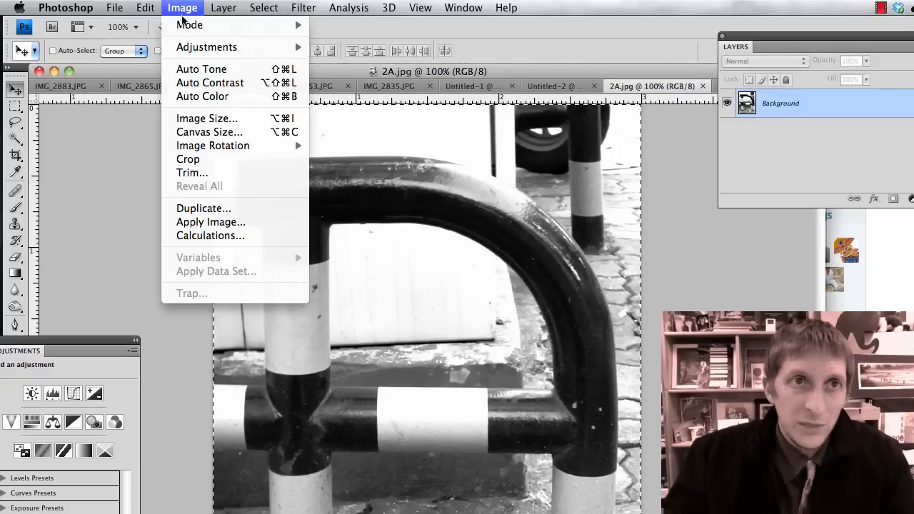
{"action": "left_click", "coordinate": [240, 119]}
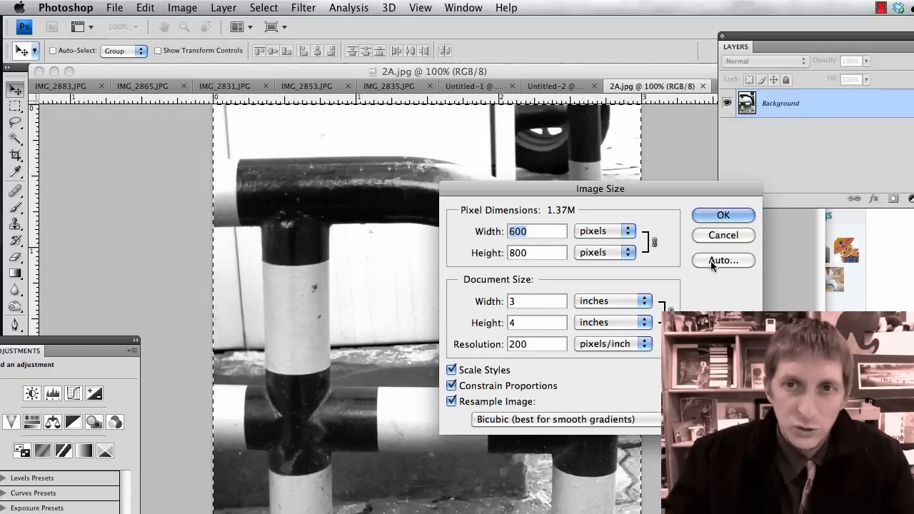
{"action": "left_click", "coordinate": [721, 235]}
Paste the railing tile into Untitled-2 and place it in the right half, flush with the 3-inch guide.
{"action": "left_click", "coordinate": [556, 85]}
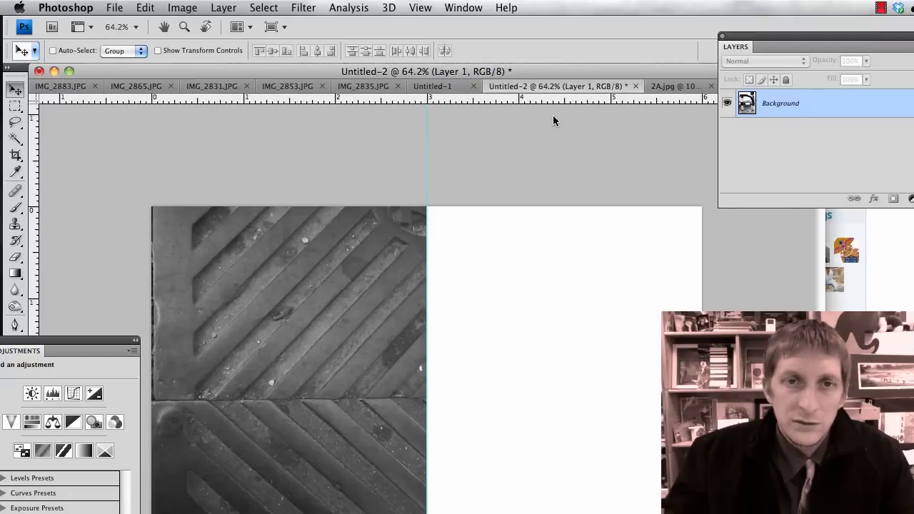
{"action": "key", "text": "super+v"}
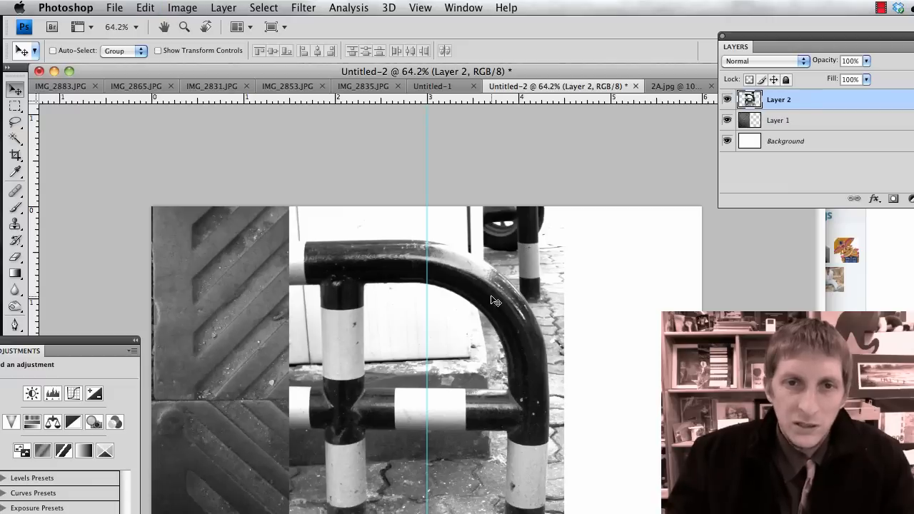
{"action": "left_click_drag", "start_coordinate": [495, 300], "coordinate": [625, 305]}
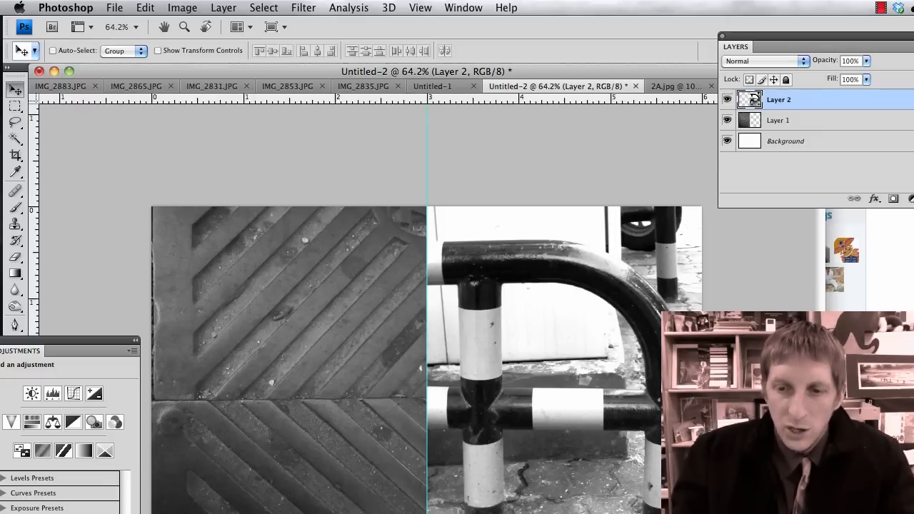
{"action": "left_click_drag", "start_coordinate": [819, 513], "coordinate": [867, 513]}
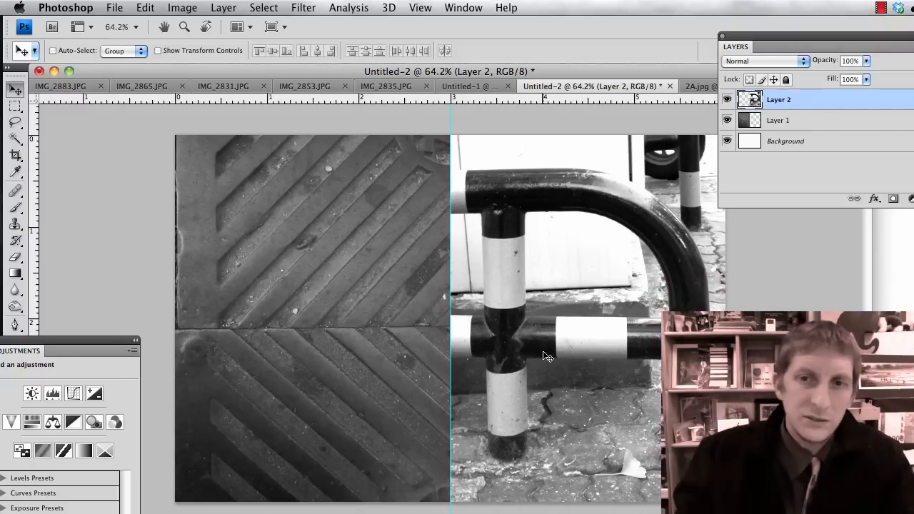
Save the combined two-tile document to the Desktop as a JPEG named 1KA at Maximum quality 12 with the Baseline ("Standard") format option.
{"action": "left_click", "coordinate": [115, 8]}
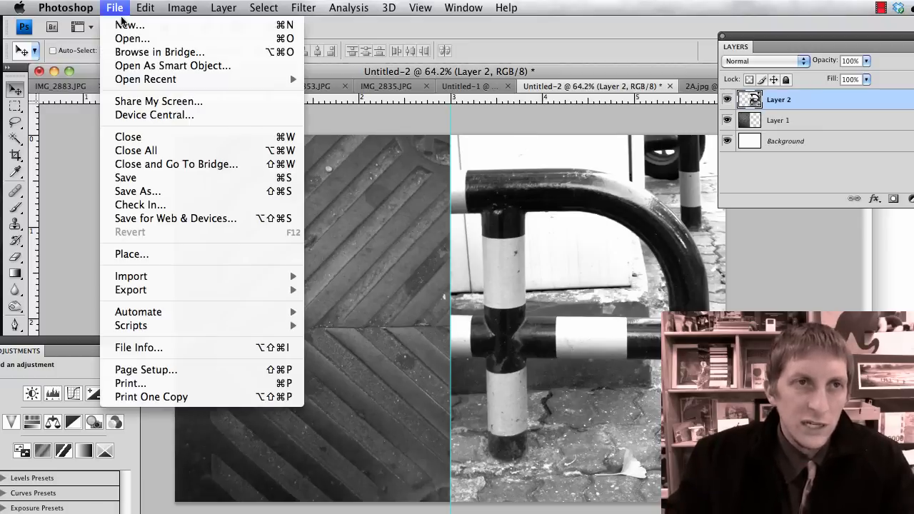
{"action": "left_click", "coordinate": [138, 191]}
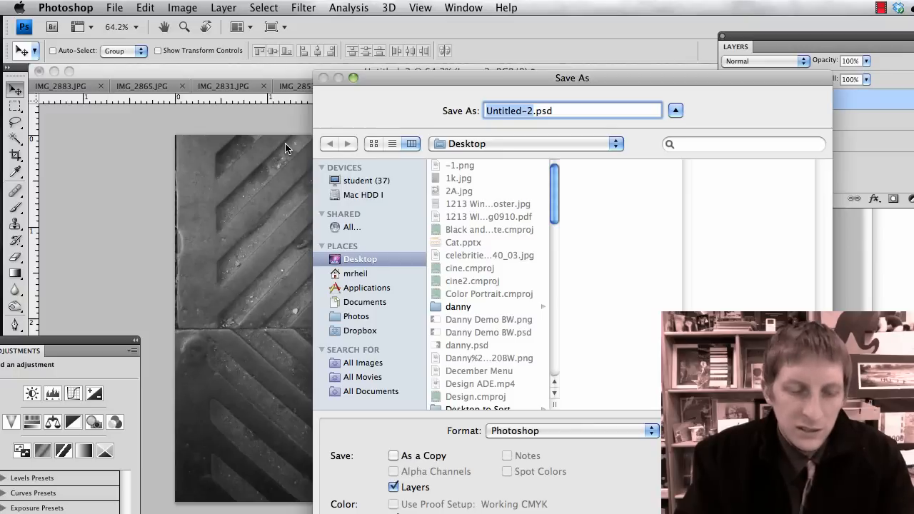
{"action": "type", "text": "1KA"}
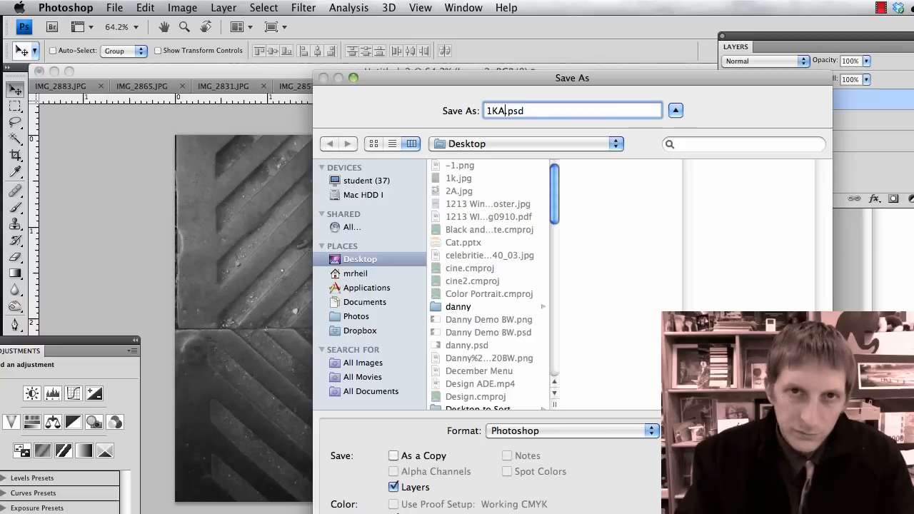
{"action": "left_click", "coordinate": [512, 432]}
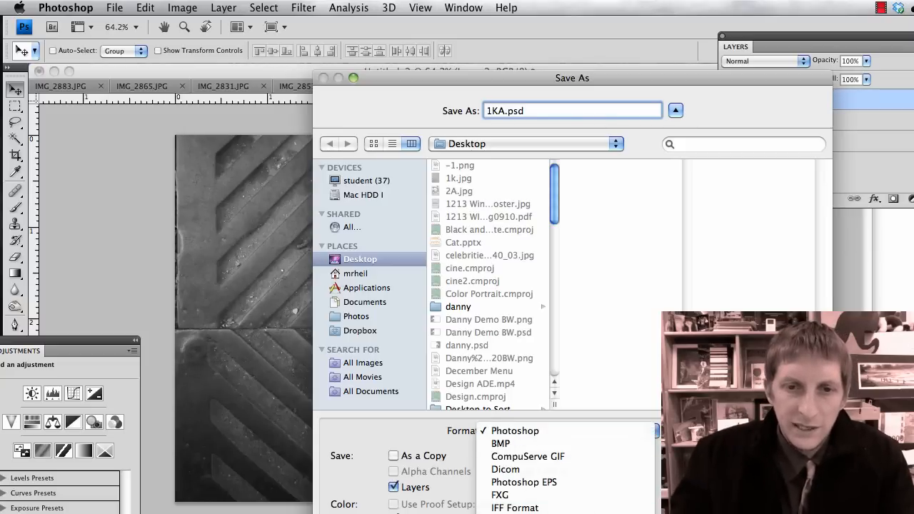
{"action": "left_click", "coordinate": [500, 502]}
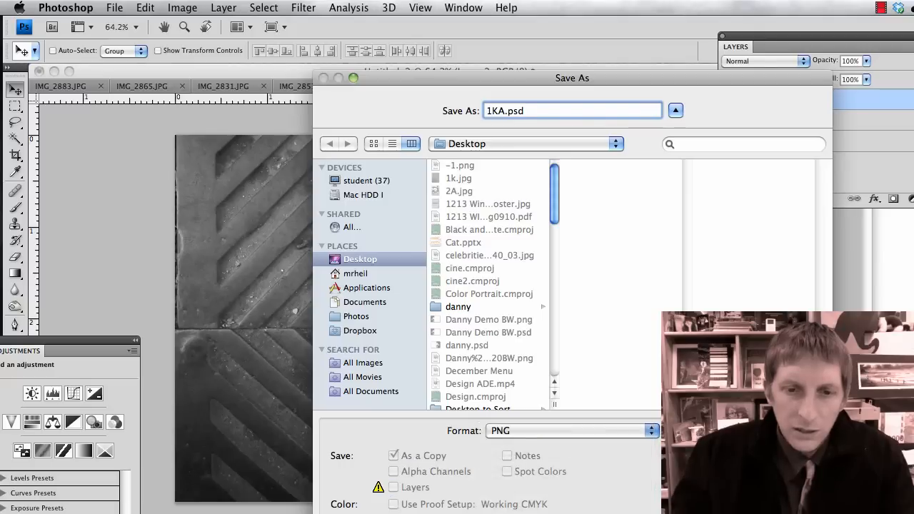
{"action": "left_click", "coordinate": [536, 432]}
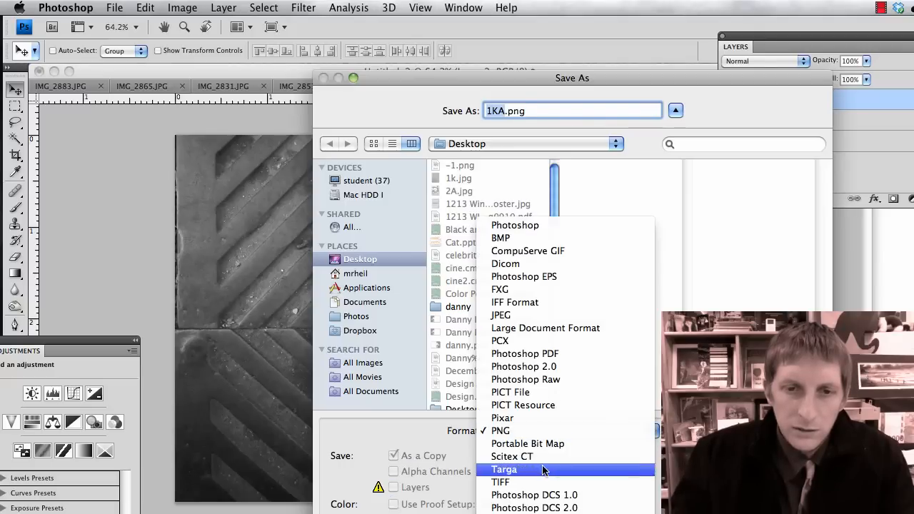
{"action": "left_click", "coordinate": [554, 316]}
{"action": "key", "text": "Return"}
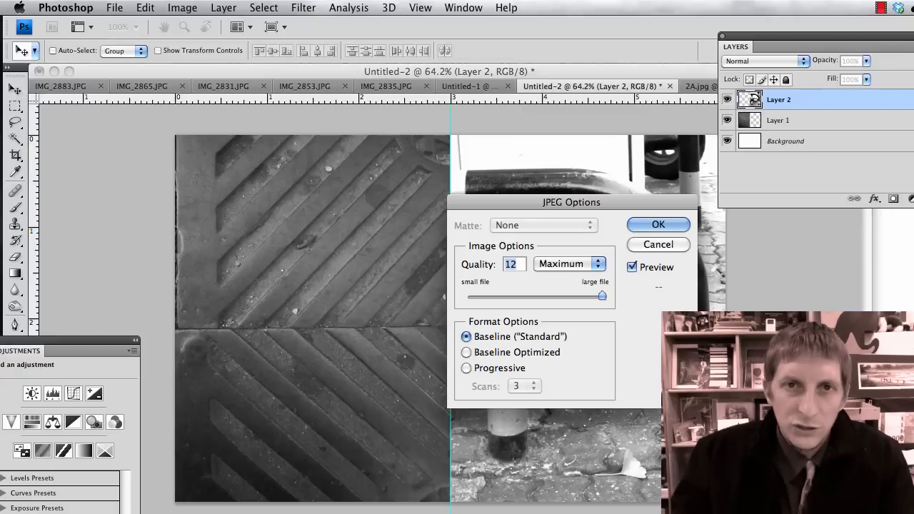
{"action": "key", "text": "Return"}
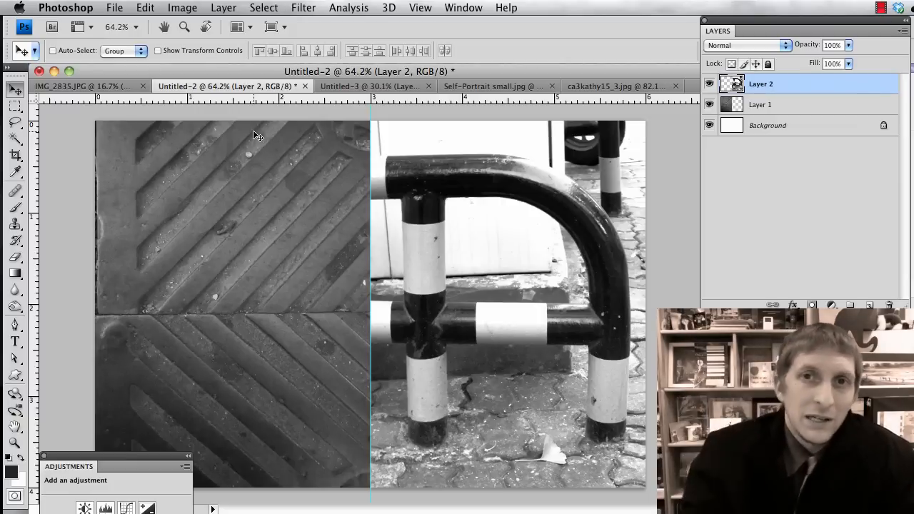
Copy the whole Self-Portrait small.jpg image and paste it as a layer into the two-arrow letter document.
{"action": "left_click", "coordinate": [577, 84]}
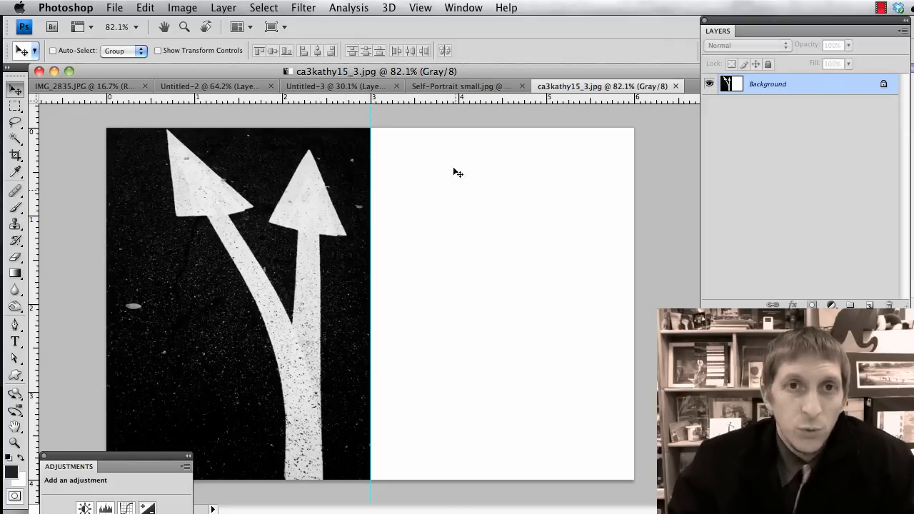
{"action": "left_click", "coordinate": [437, 87]}
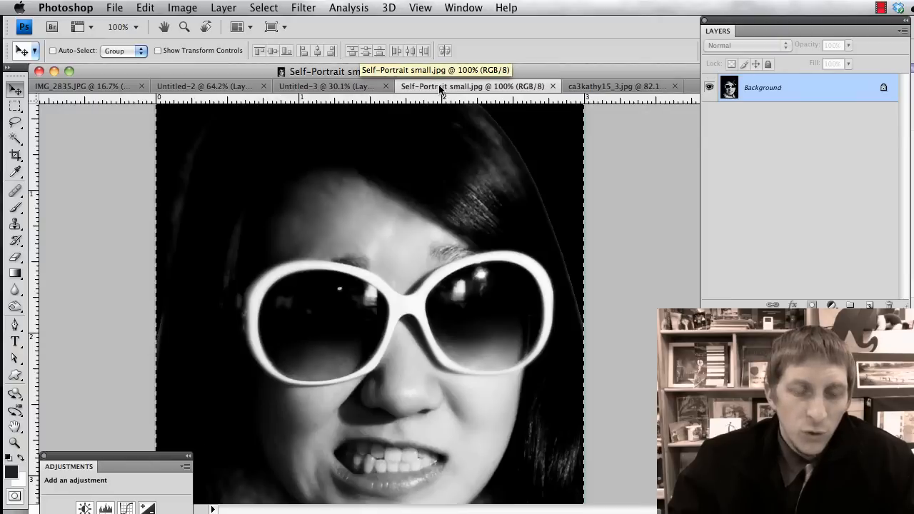
{"action": "left_click", "coordinate": [620, 87]}
{"action": "left_click_drag", "start_coordinate": [558, 180], "coordinate": [492, 238]}
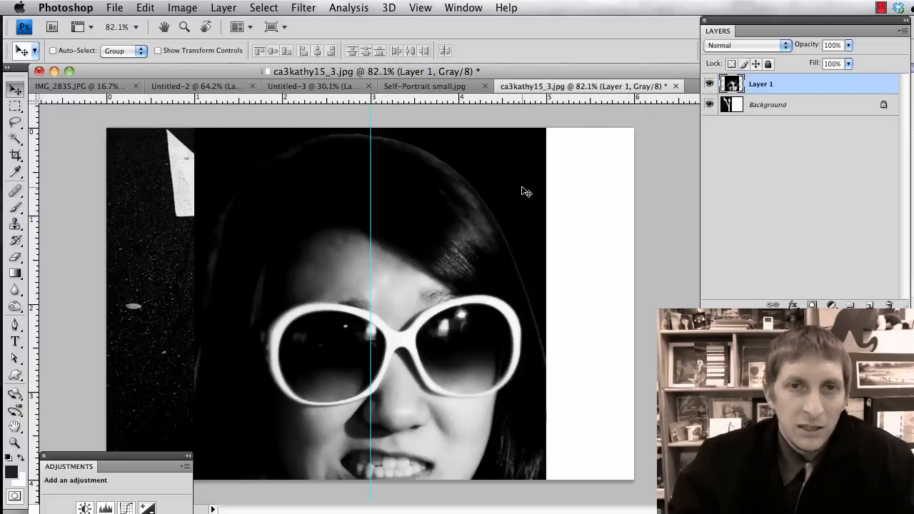
Scale the pasted self-portrait proportionally with Free Transform and fit it into the right half beside the 3-inch guide.
{"action": "key", "text": "ctrl+t"}
{"action": "left_click_drag", "start_coordinate": [547, 129], "coordinate": [554, 268]}
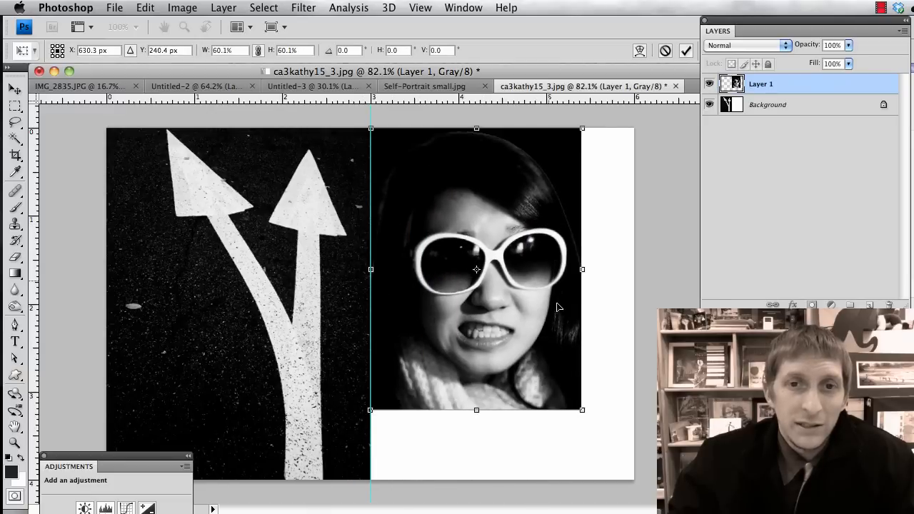
{"action": "left_click_drag", "start_coordinate": [580, 405], "coordinate": [617, 492]}
{"action": "key", "text": "Return"}
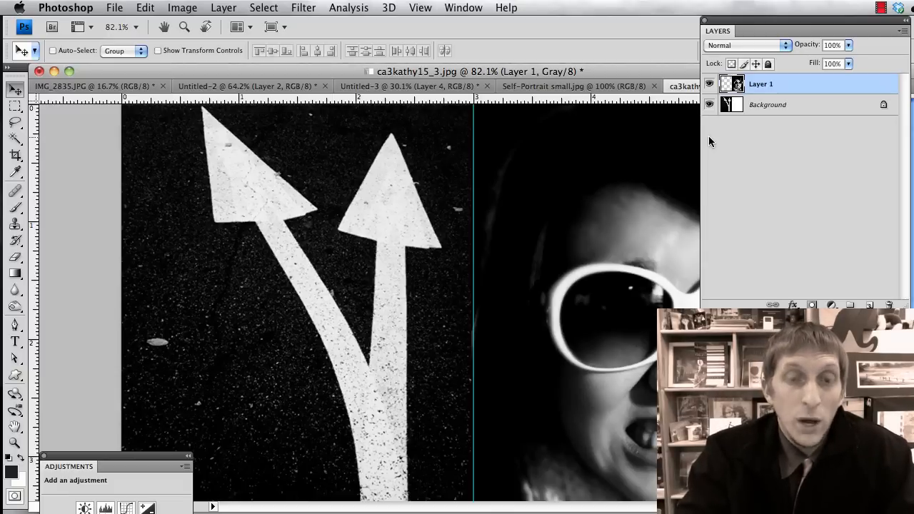
Create a new 18 by 4 inch RGB document at 200 pixels/inch with a white background.
{"action": "key", "text": "super+n"}
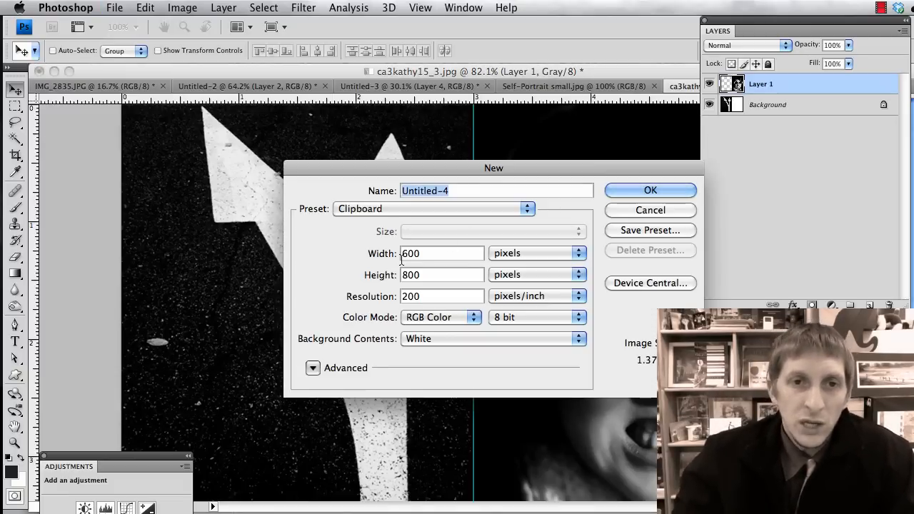
{"action": "left_click", "coordinate": [503, 261]}
{"action": "left_click", "coordinate": [507, 267]}
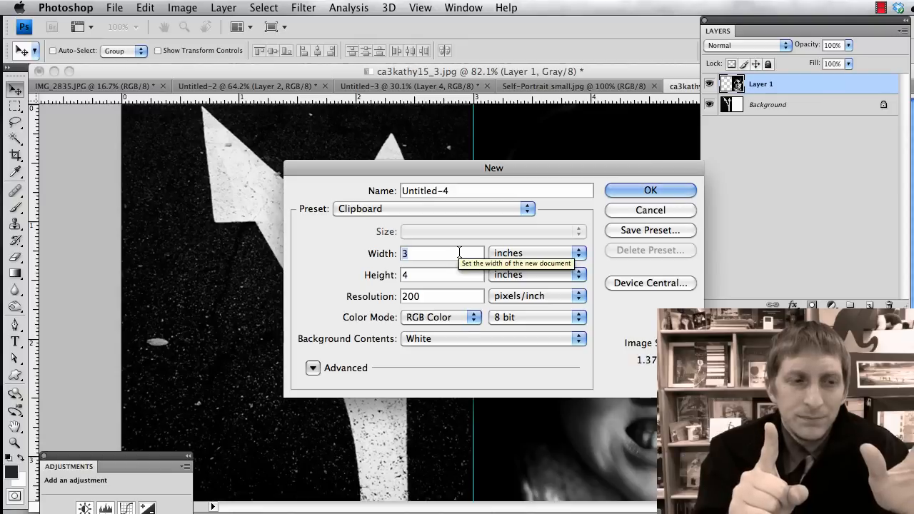
{"action": "type", "text": "18"}
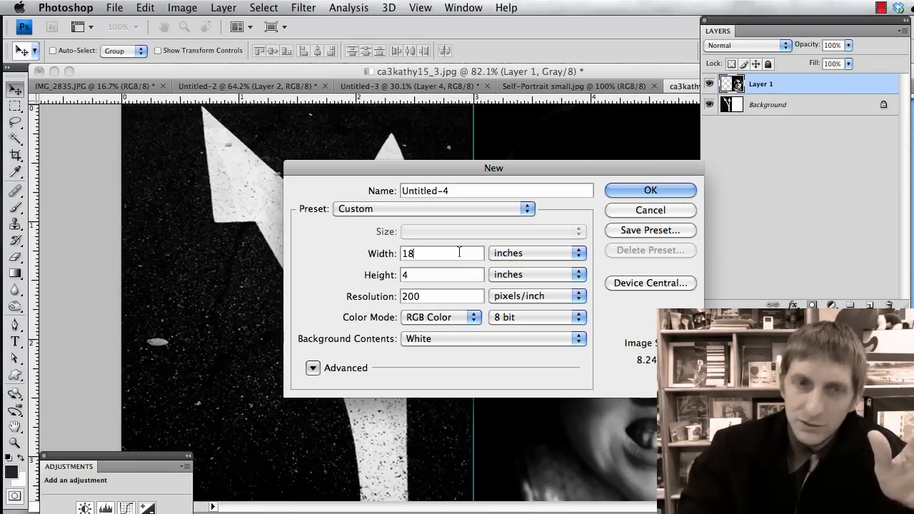
{"action": "left_click", "coordinate": [421, 275]}
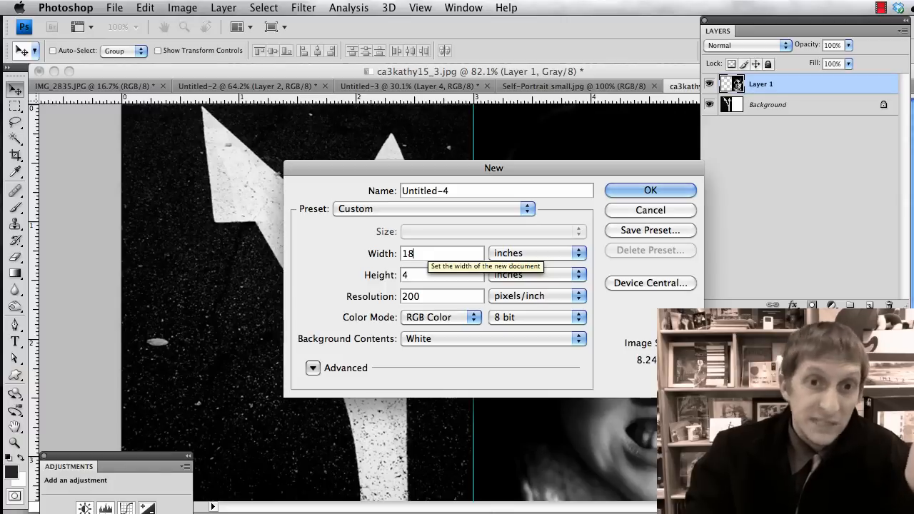
{"action": "left_click_drag", "start_coordinate": [426, 253], "coordinate": [359, 248]}
{"action": "left_click", "coordinate": [403, 296]}
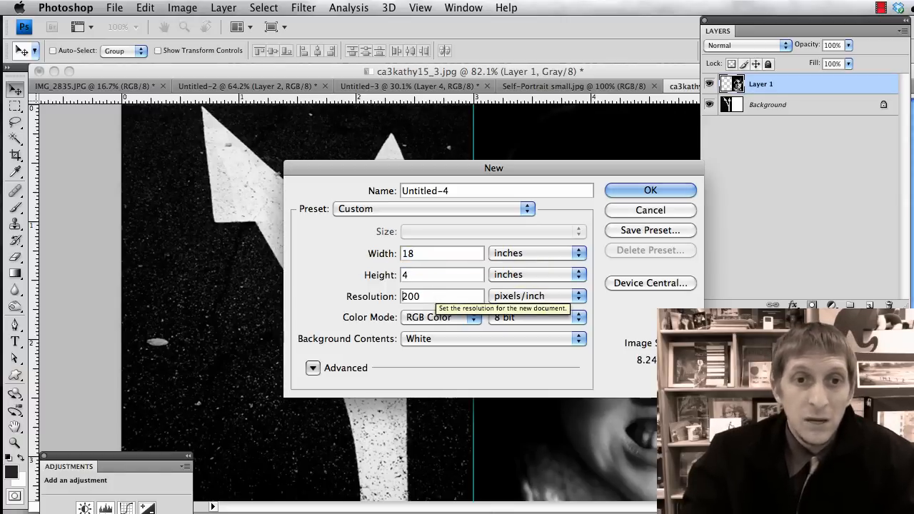
{"action": "left_click", "coordinate": [667, 188]}
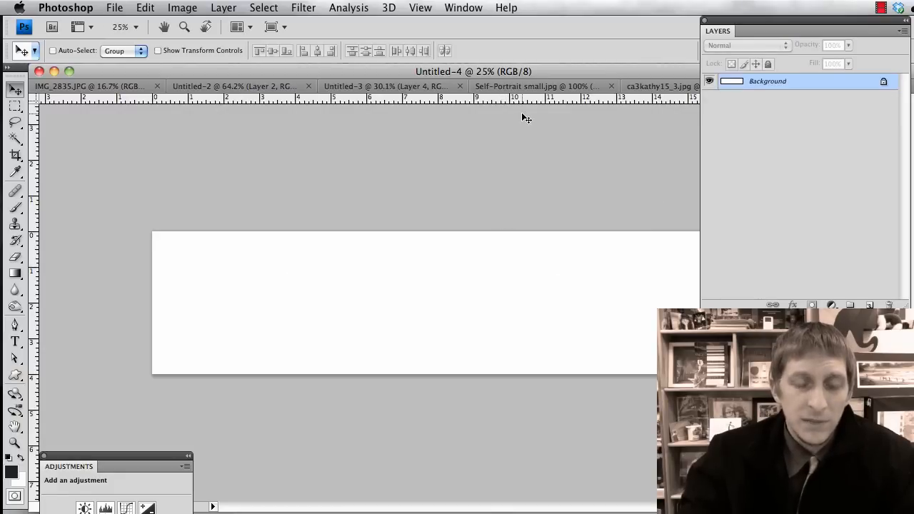
Switch to Finder and open the combined arrows-and-portrait JPEG ending in 15_333 in Photoshop.
{"action": "key", "text": "super+Tab"}
{"action": "key", "text": "super+Tab"}
{"action": "key", "text": "super+Tab"}
{"action": "key", "text": "super+Tab"}
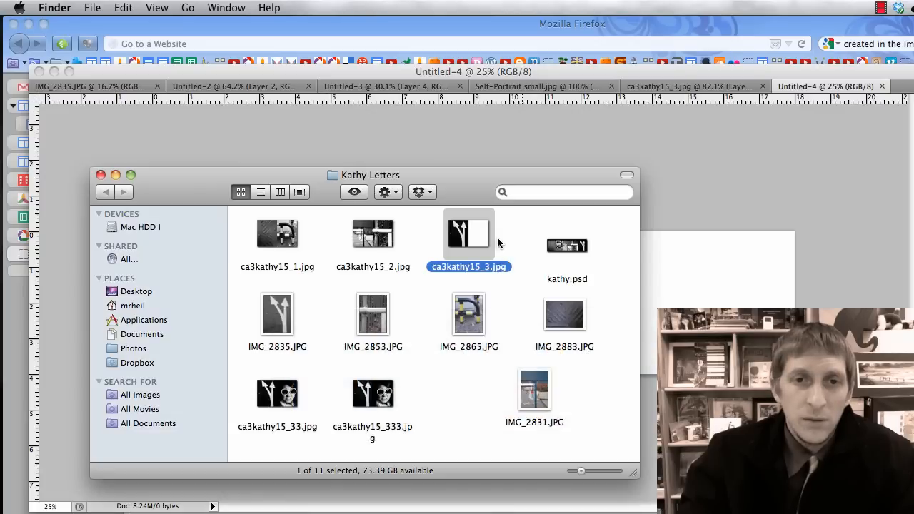
{"action": "left_click", "coordinate": [390, 393]}
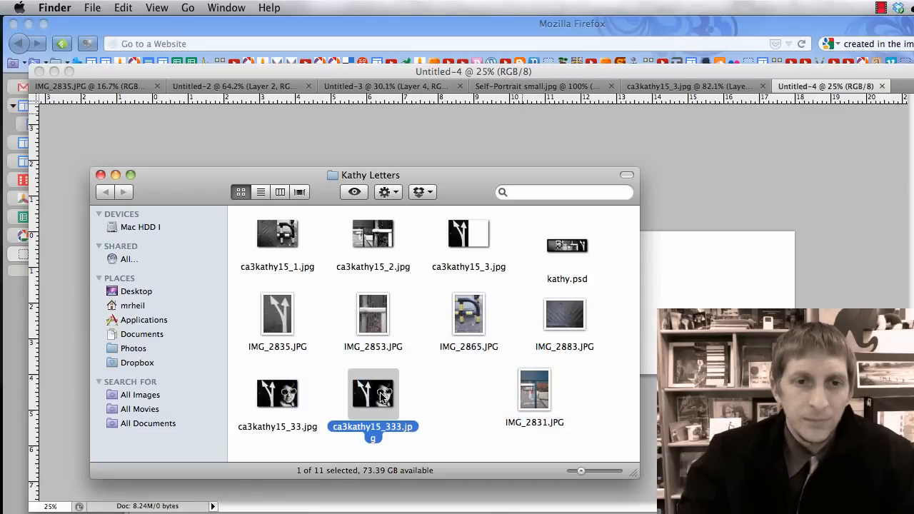
{"action": "left_click_drag", "start_coordinate": [379, 393], "coordinate": [18, 451]}
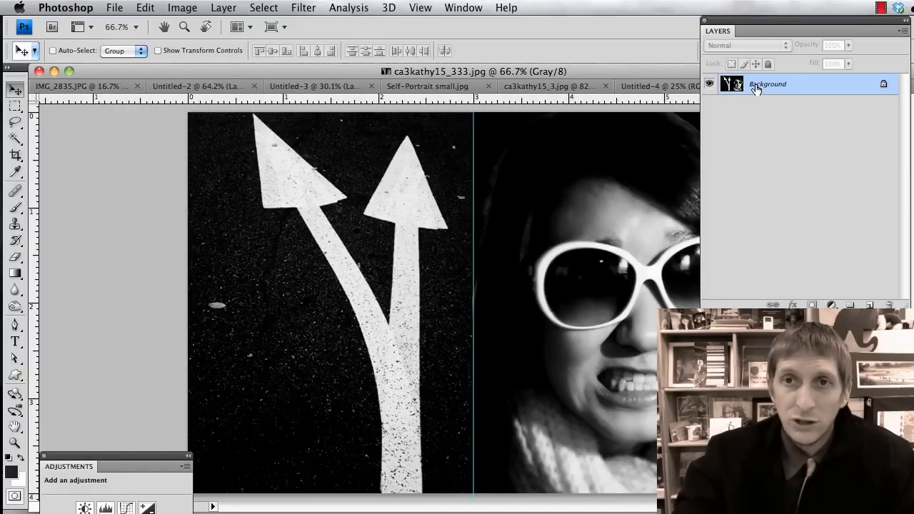
Copy the whole arrows-and-portrait image into Untitled-4 and place it at the right end of the 18-inch strip.
{"action": "key", "text": "super+a"}
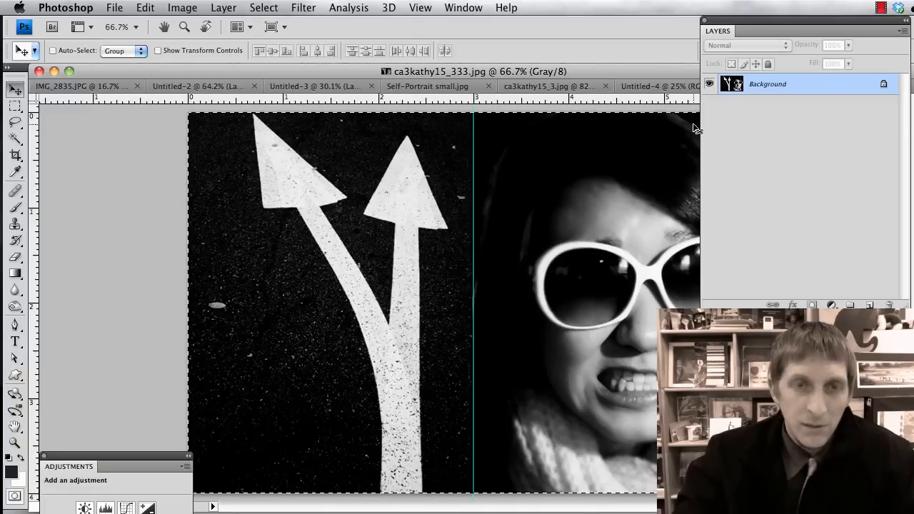
{"action": "left_click_drag", "start_coordinate": [749, 28], "coordinate": [787, 29]}
{"action": "left_click", "coordinate": [667, 86]}
{"action": "key", "text": "super+v"}
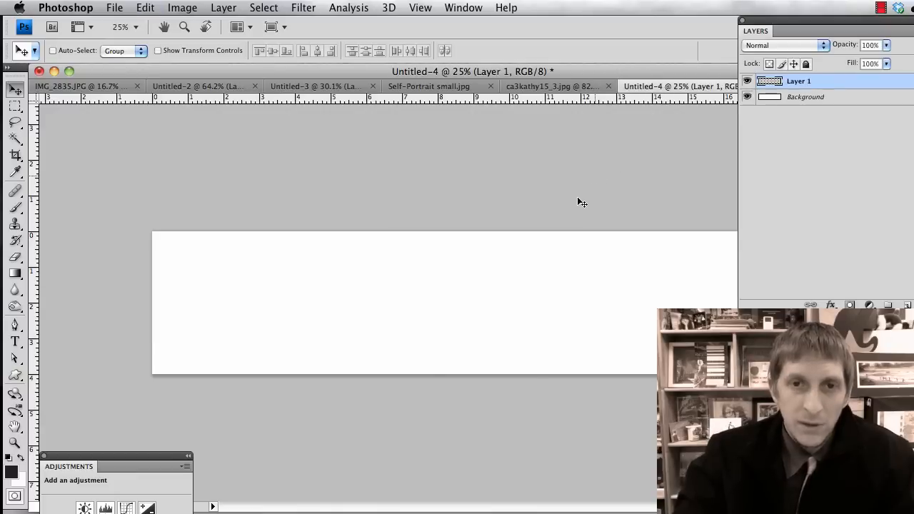
{"action": "left_click_drag", "start_coordinate": [506, 293], "coordinate": [731, 303]}
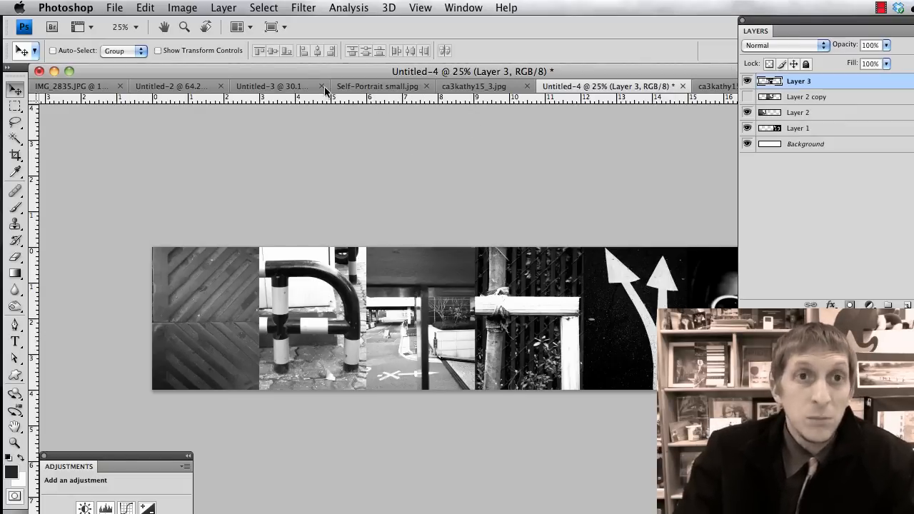
Enlarge the collage's canvas to 19 by 5 inches, anchored at the centre, to add an even border.
{"action": "left_click", "coordinate": [181, 8]}
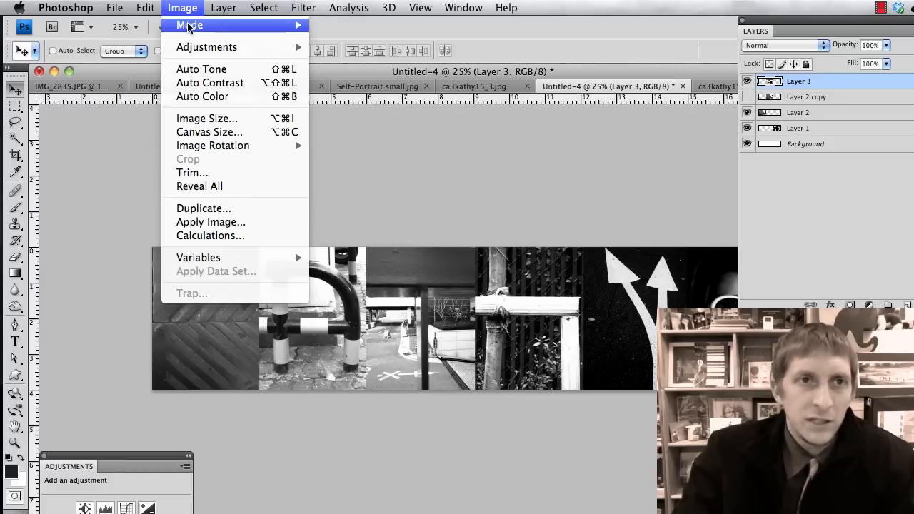
{"action": "mouse_move", "coordinate": [200, 26]}
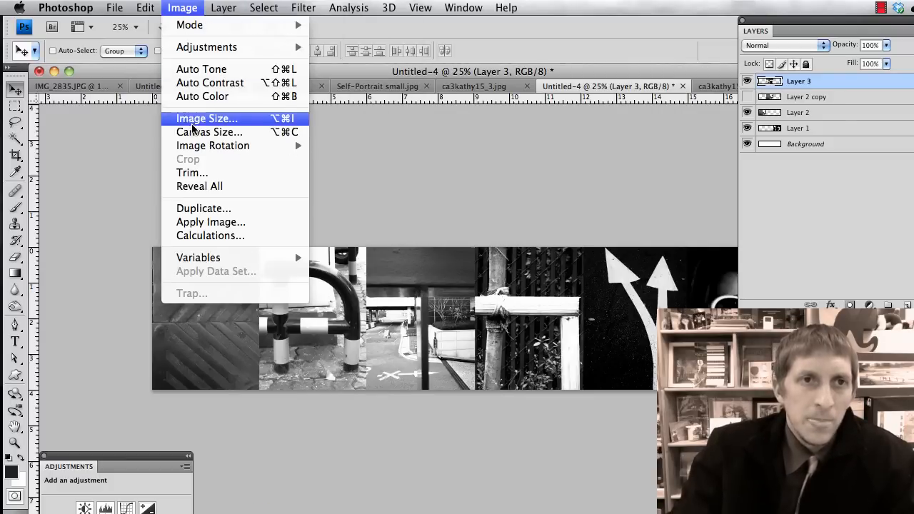
{"action": "left_click", "coordinate": [197, 133]}
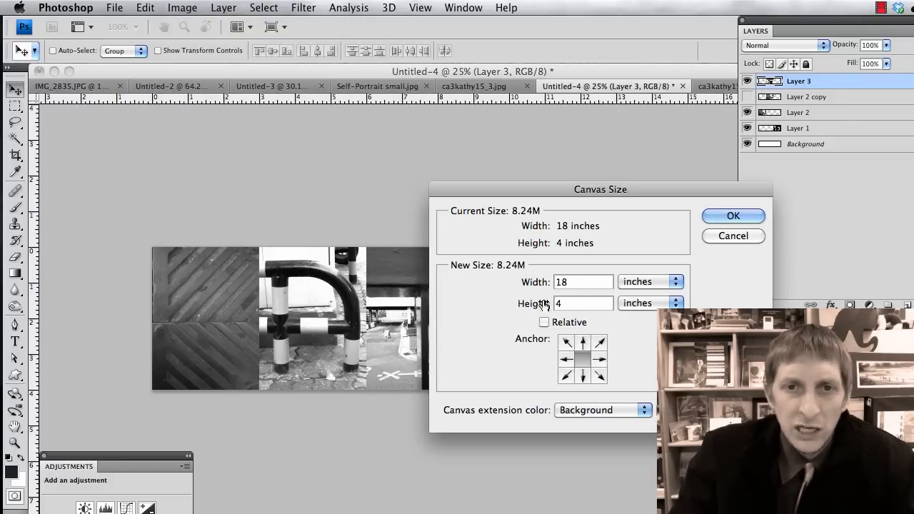
{"action": "double_click", "coordinate": [570, 288]}
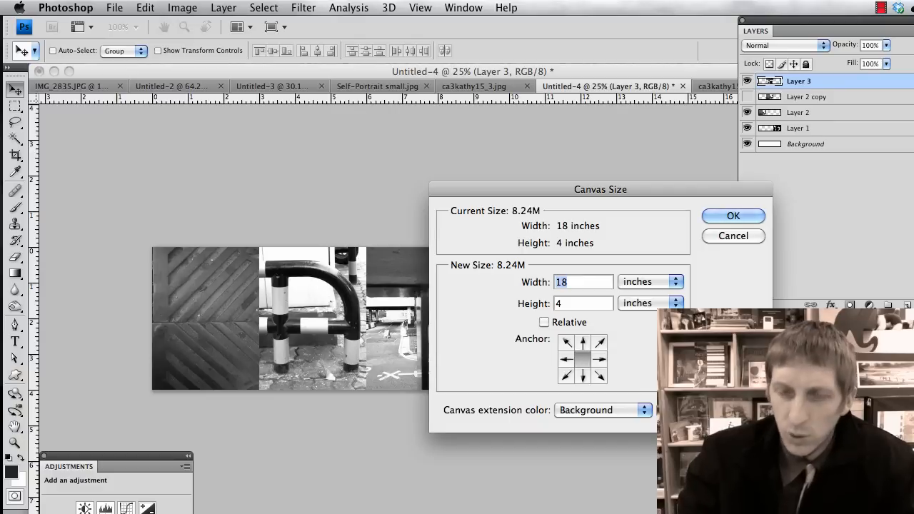
{"action": "type", "text": "19"}
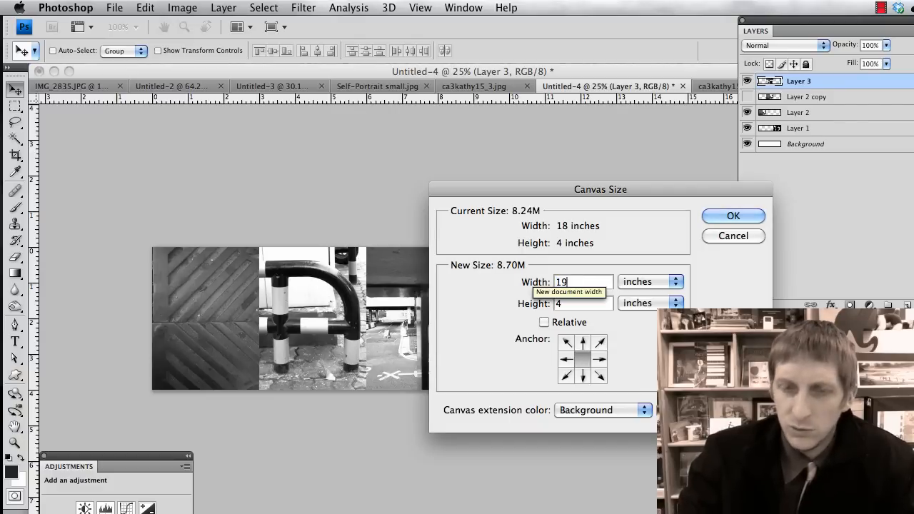
{"action": "key", "text": "Tab"}
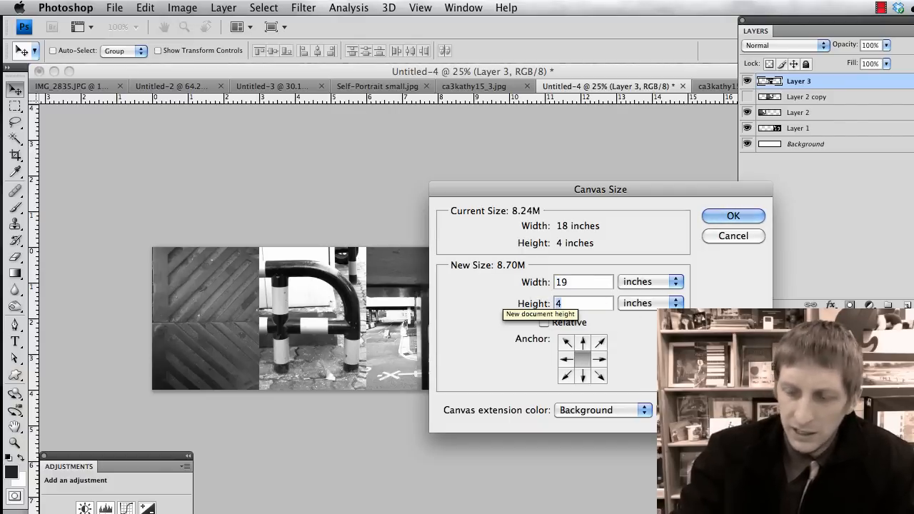
{"action": "type", "text": "5"}
{"action": "left_click", "coordinate": [707, 214]}
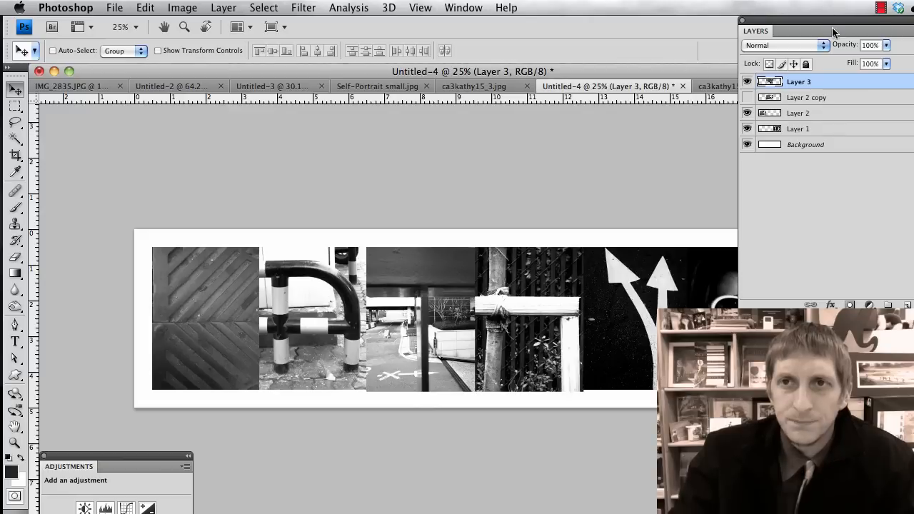
Convert the locked Background of the collage into a regular layer with the default settings.
{"action": "left_click_drag", "start_coordinate": [869, 32], "coordinate": [780, 53]}
{"action": "left_click", "coordinate": [885, 179]}
{"action": "double_click", "coordinate": [765, 143]}
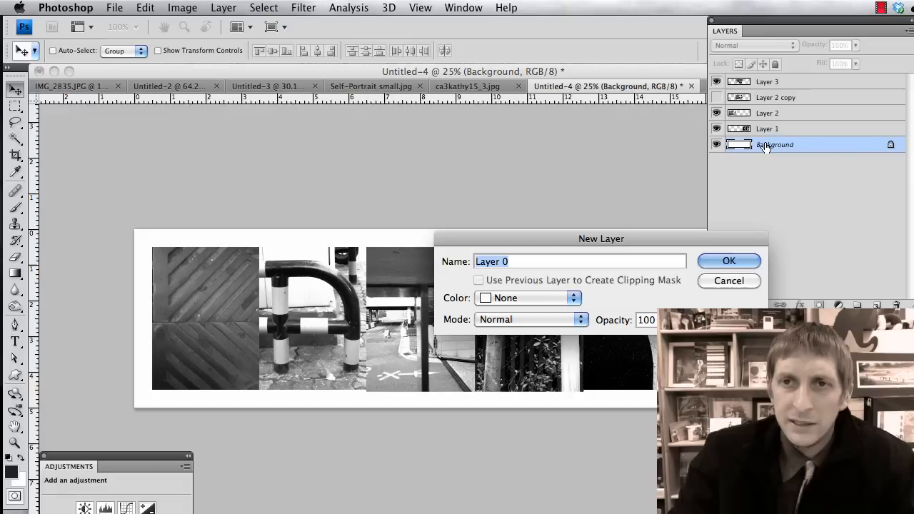
{"action": "key", "text": "Return"}
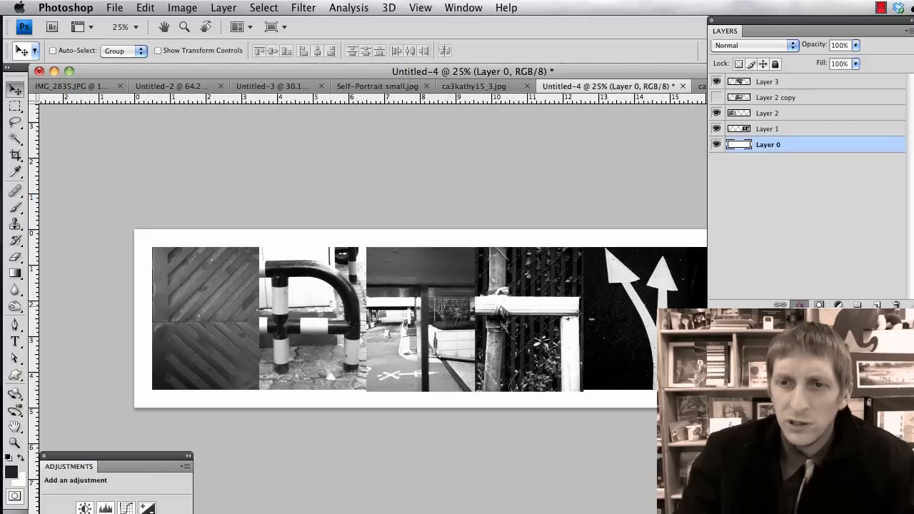
Add a black Color Overlay in Normal mode at 100% opacity to the converted background layer.
{"action": "left_click", "coordinate": [800, 305]}
{"action": "left_click", "coordinate": [790, 228]}
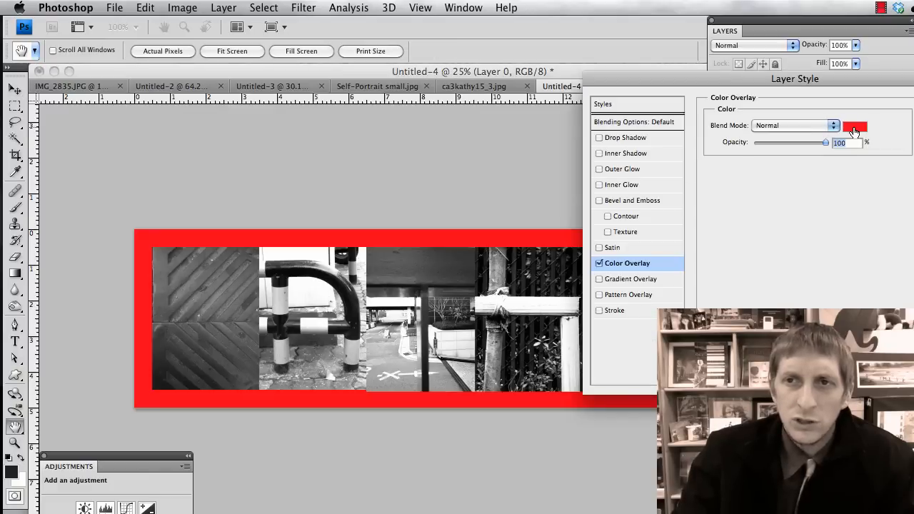
{"action": "left_click", "coordinate": [853, 132]}
{"action": "left_click", "coordinate": [591, 335]}
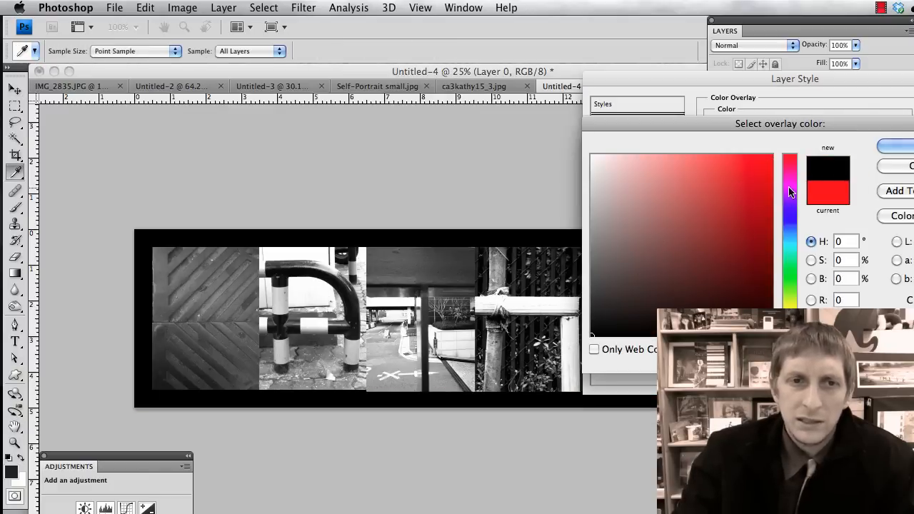
{"action": "left_click_drag", "start_coordinate": [858, 122], "coordinate": [878, 67]}
{"action": "key", "text": "Return"}
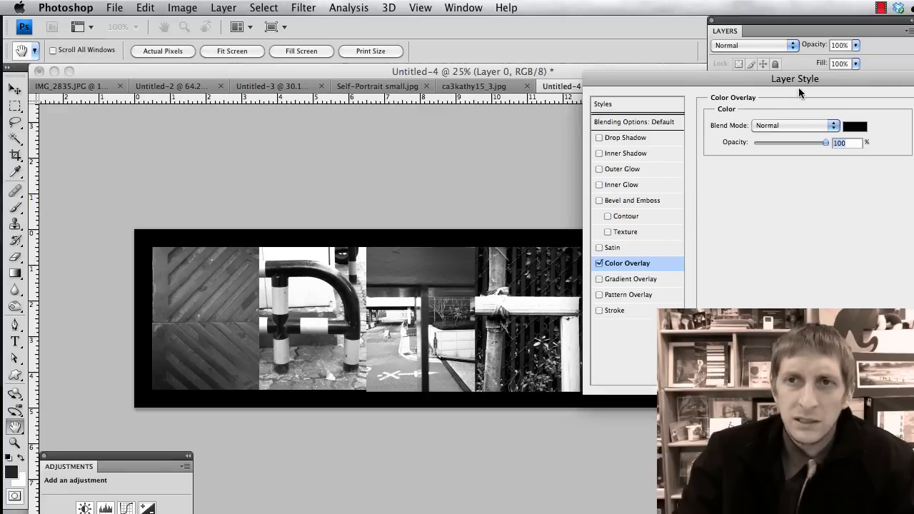
{"action": "left_click_drag", "start_coordinate": [798, 87], "coordinate": [441, 105]}
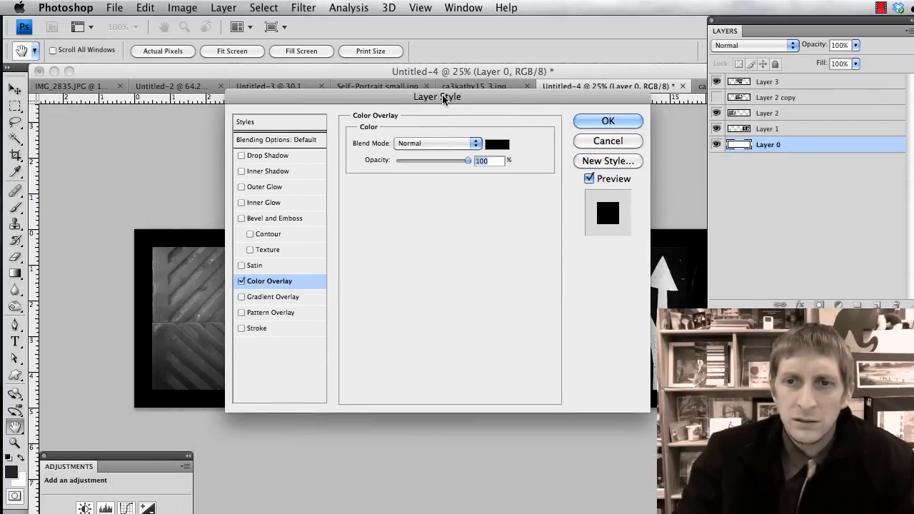
{"action": "left_click", "coordinate": [605, 123]}
Merge all the tile layers and the black border layer into a single layer.
{"action": "key", "text": "m"}
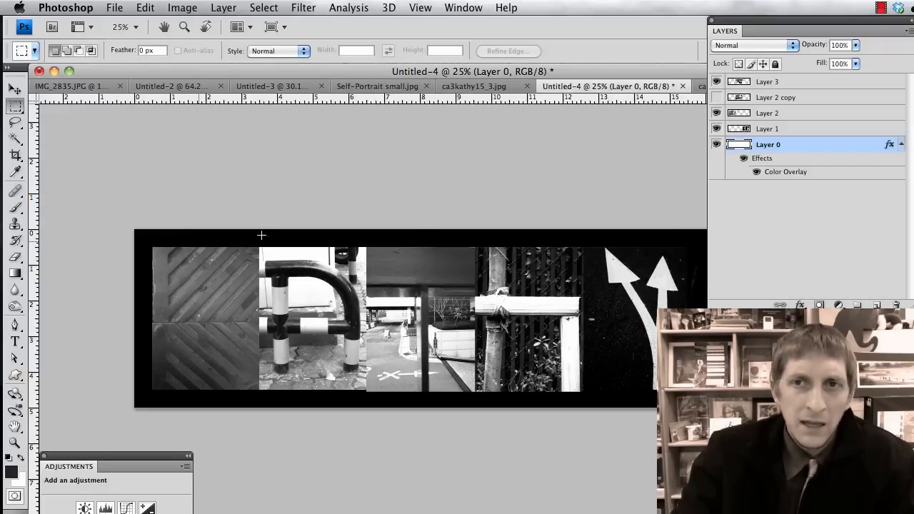
{"action": "left_click", "coordinate": [766, 82]}
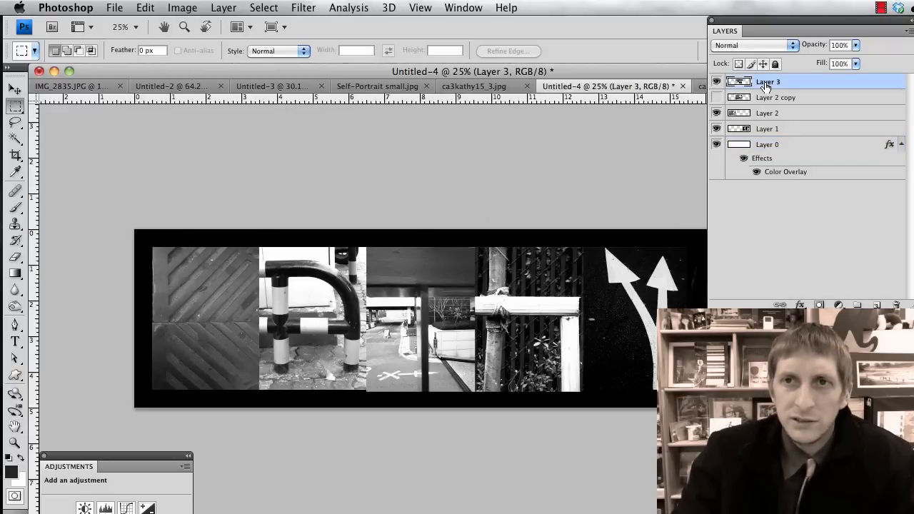
{"action": "left_click", "coordinate": [762, 132], "text": "shift"}
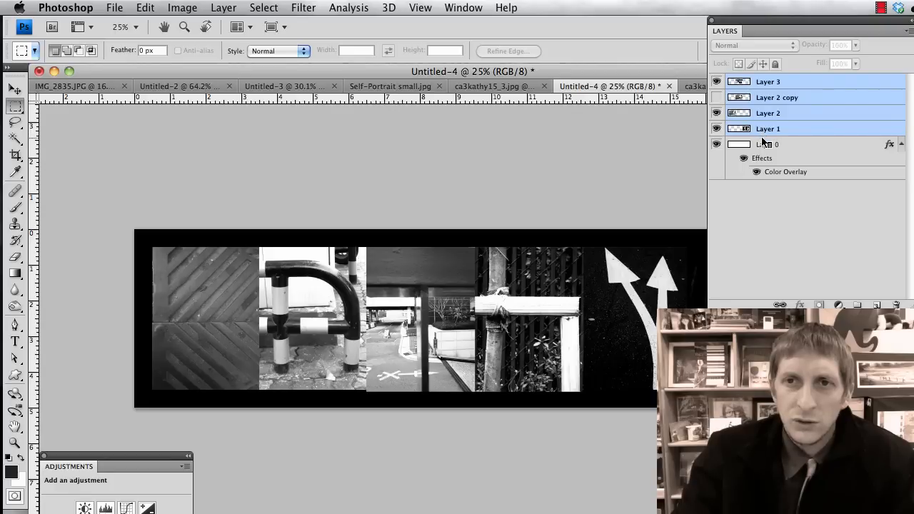
{"action": "right_click", "coordinate": [762, 145]}
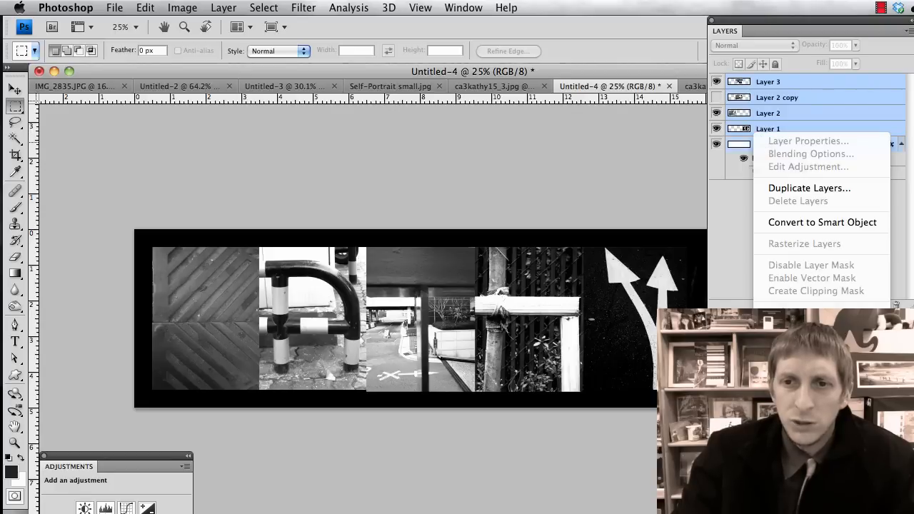
{"action": "left_click", "coordinate": [822, 222]}
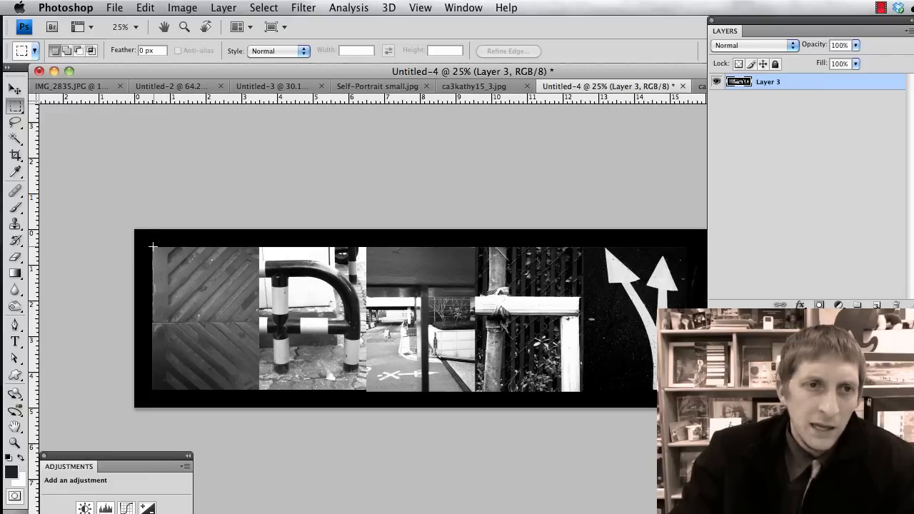
Select the first letter tile with the Rectangular Marquee and stroke it 10 px wide in the dark foreground colour, located at the center.
{"action": "left_click_drag", "start_coordinate": [249, 380], "coordinate": [260, 390]}
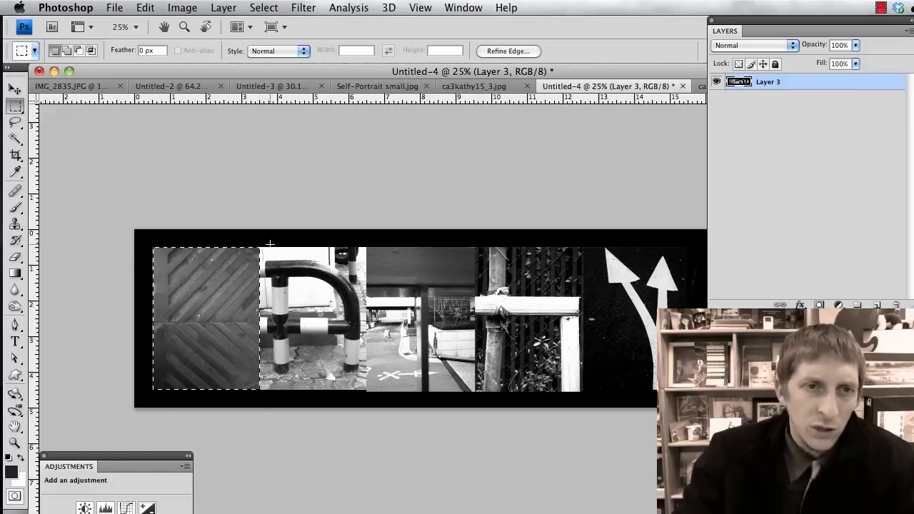
{"action": "left_click", "coordinate": [190, 10]}
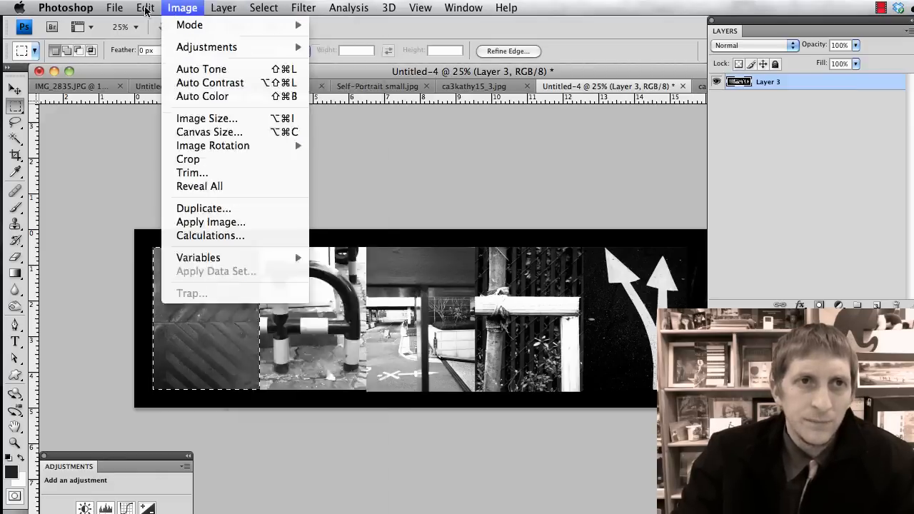
{"action": "mouse_move", "coordinate": [145, 8]}
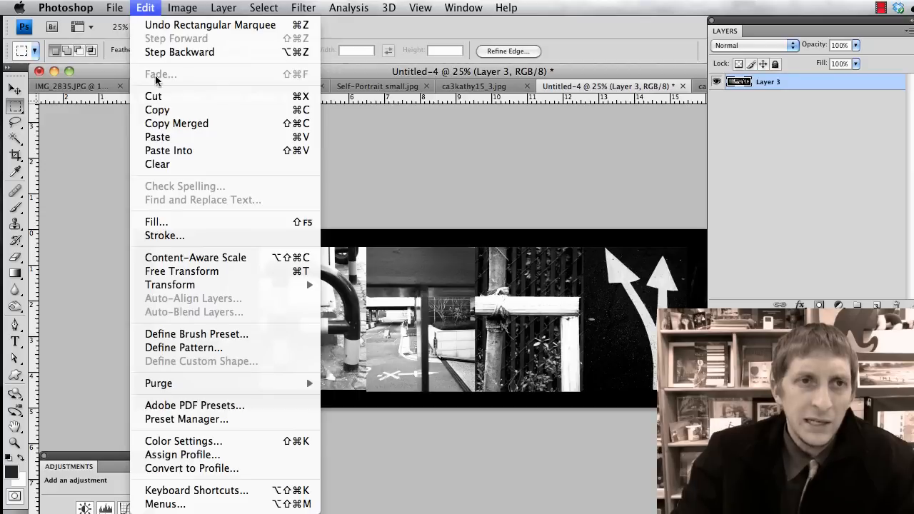
{"action": "left_click", "coordinate": [221, 236]}
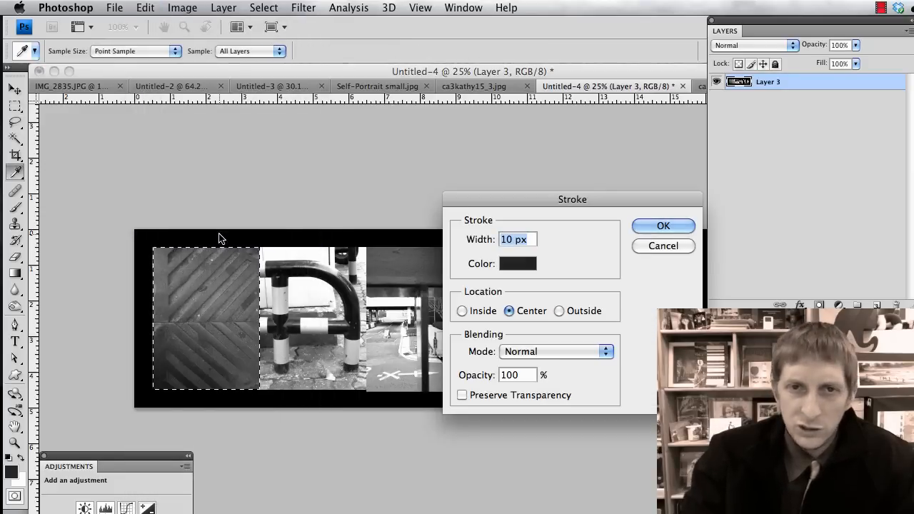
{"action": "left_click", "coordinate": [650, 227]}
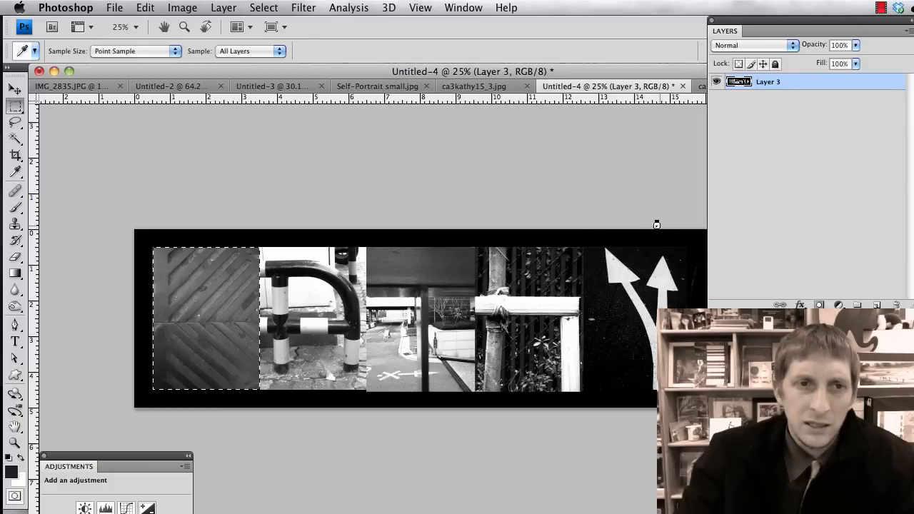
Replace the selection with a rectangular marquee around the second letter tile, stroke it 10 px wide at the center in the dark colour, and deselect.
{"action": "key", "text": "m"}
{"action": "key", "text": "super+d"}
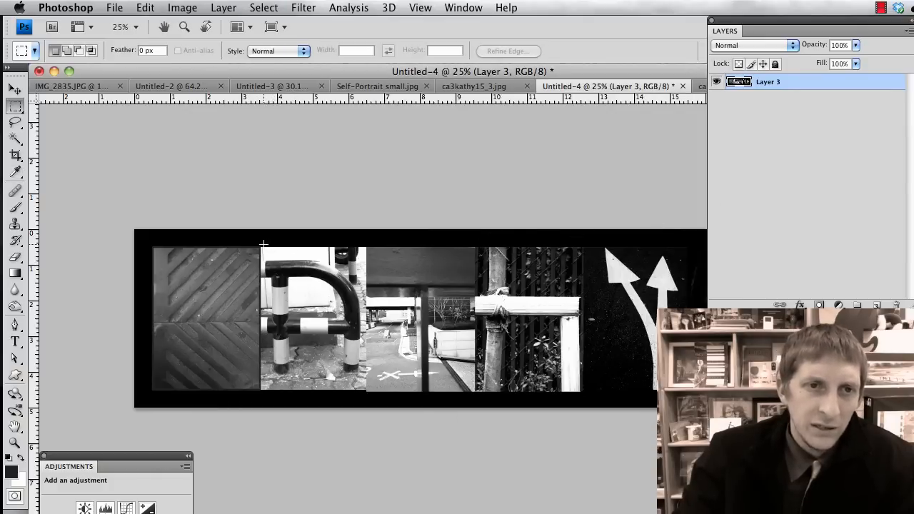
{"action": "left_click_drag", "start_coordinate": [301, 307], "coordinate": [366, 392]}
{"action": "left_click", "coordinate": [180, 9]}
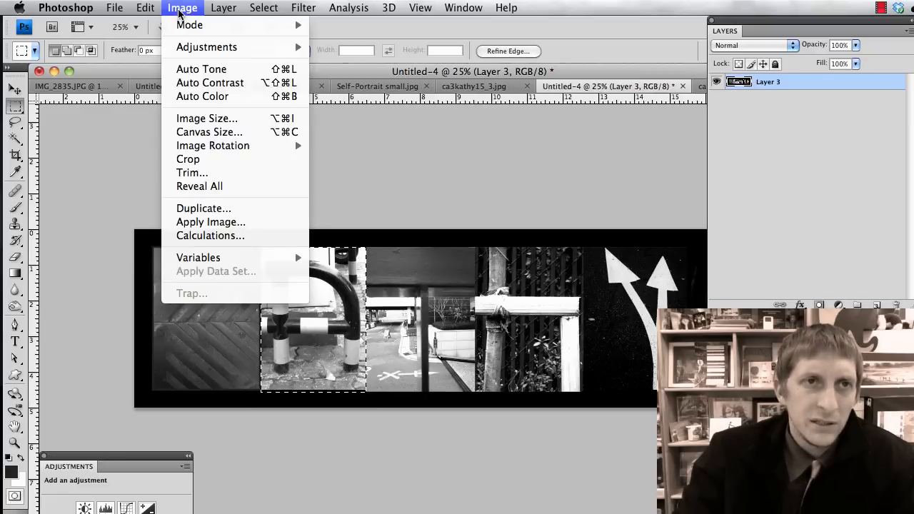
{"action": "mouse_move", "coordinate": [153, 13]}
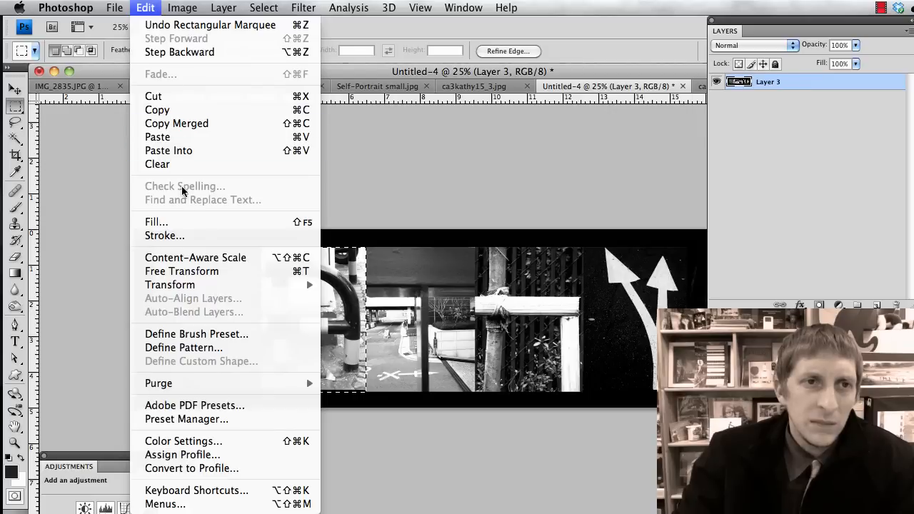
{"action": "left_click", "coordinate": [179, 235]}
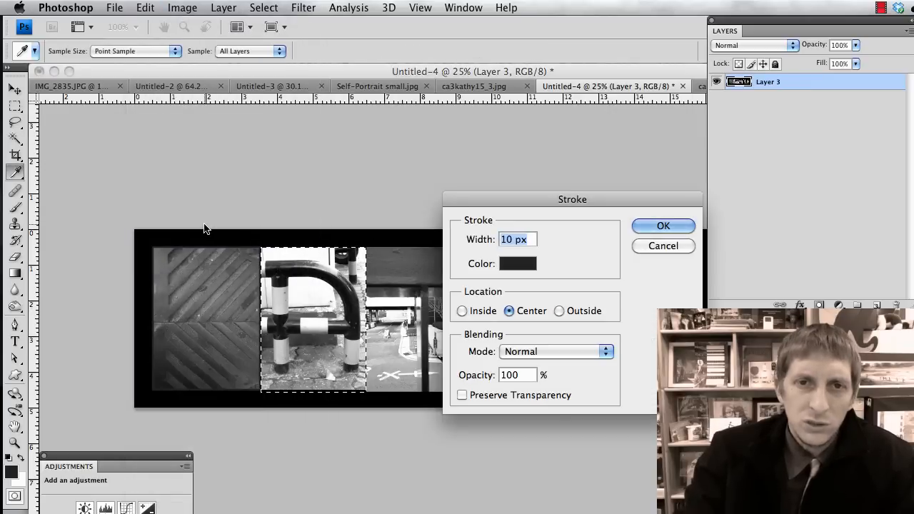
{"action": "key", "text": "Return"}
{"action": "key", "text": "m"}
{"action": "key", "text": "ctrl+d"}
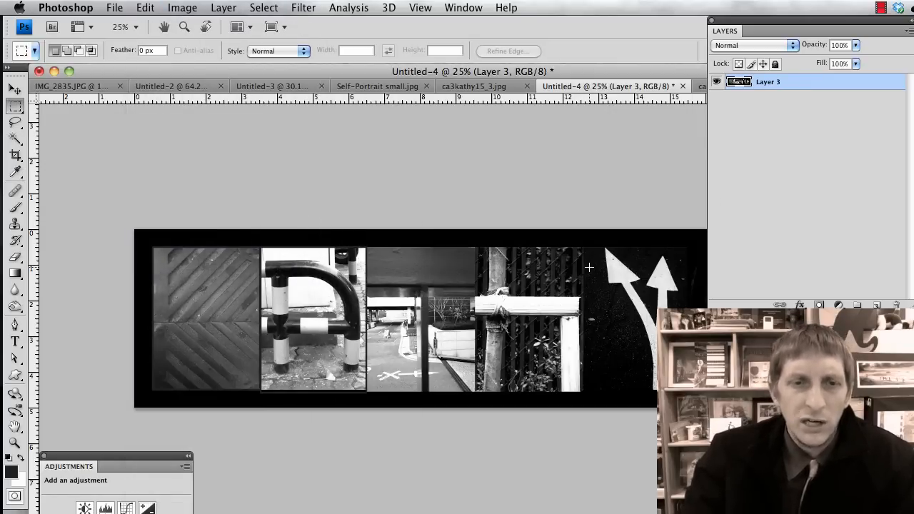
{"action": "scroll", "coordinate": [589, 267], "scroll_direction": "down", "scroll_amount": 5}
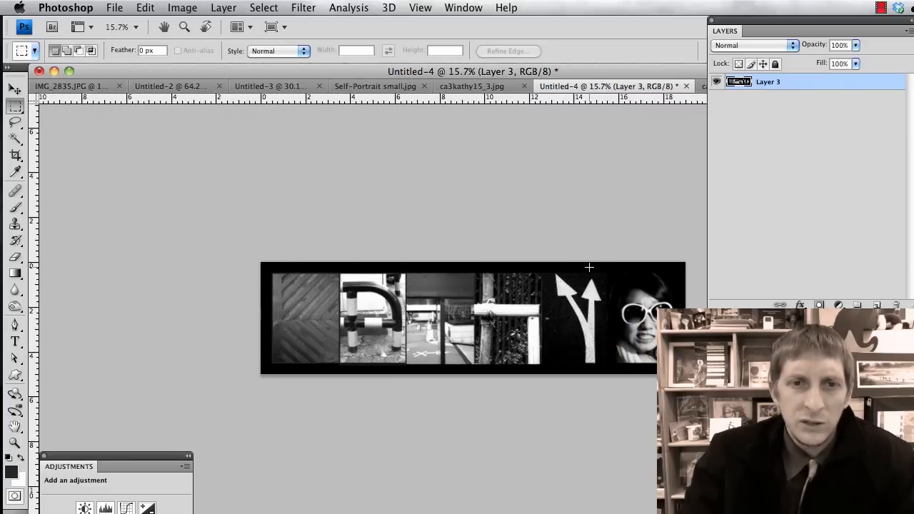